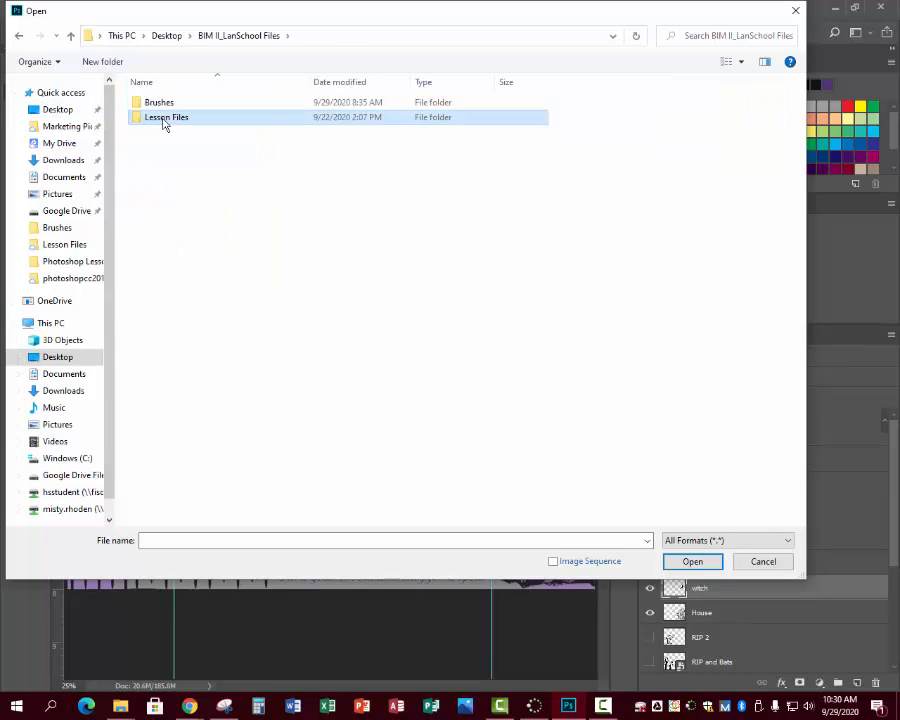
- Open 01Start.psd from the Lesson01 folder inside Lesson Files
double_click(163, 119)
double_click(168, 103)
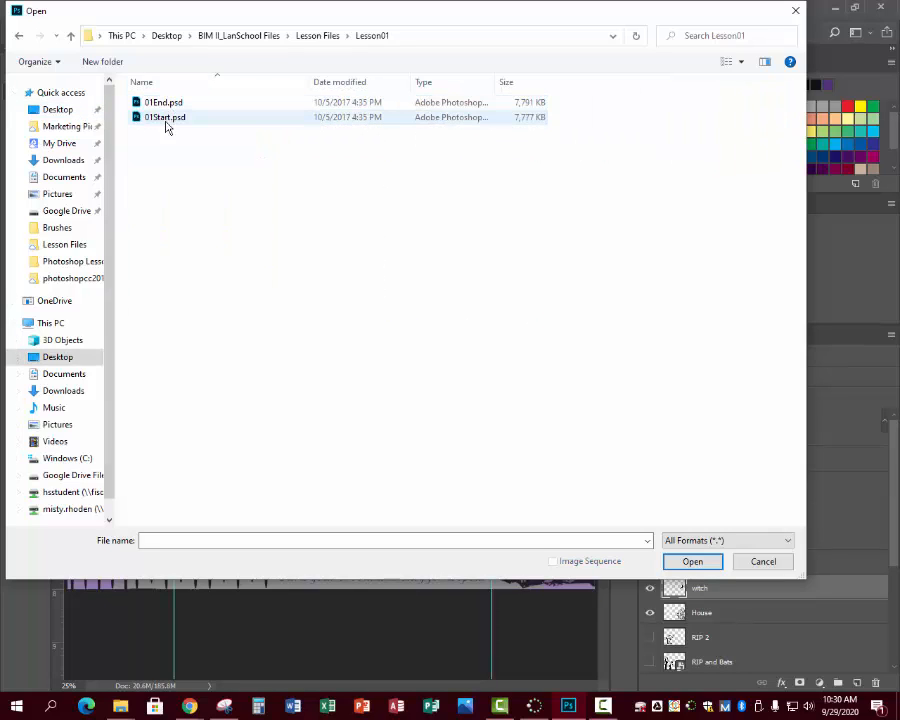
click(155, 123)
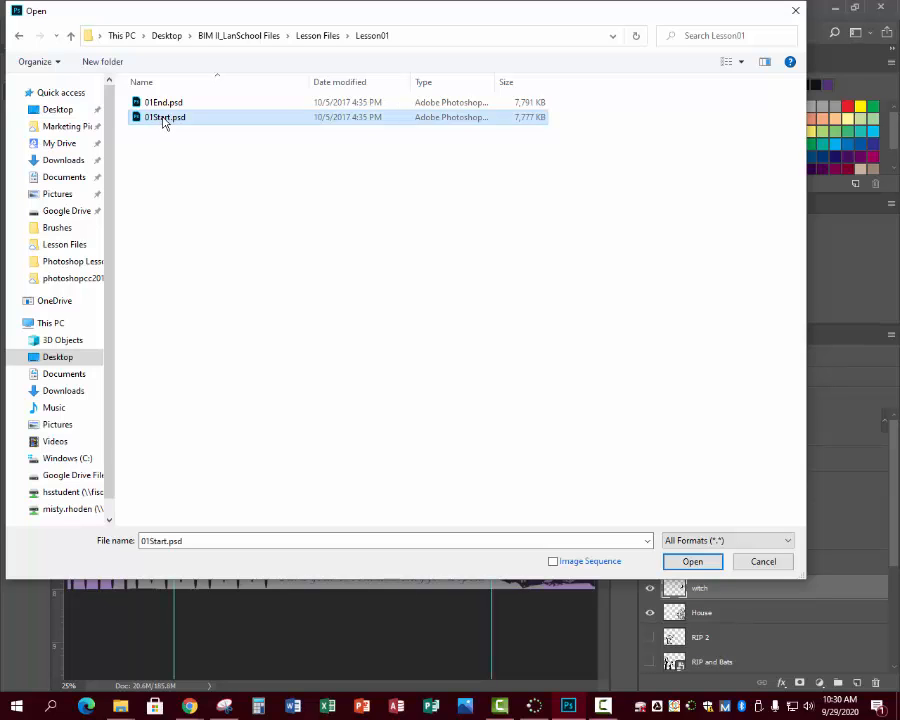
click(690, 562)
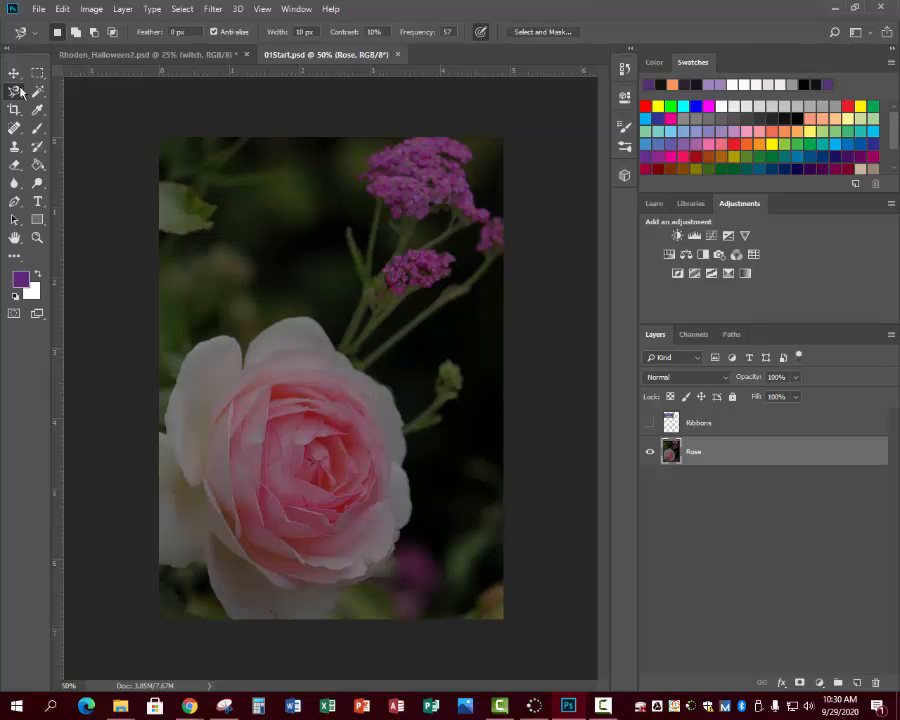
- Begin saving the image under a new name in the Week 7 folder under BIM II on Google Drive File Stream
click(40, 9)
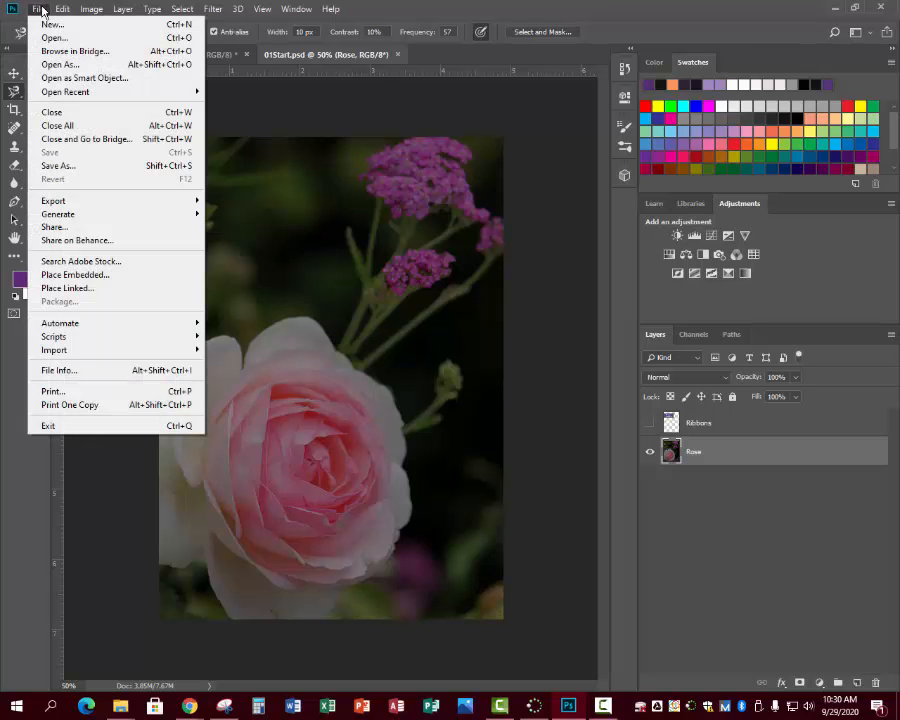
click(58, 165)
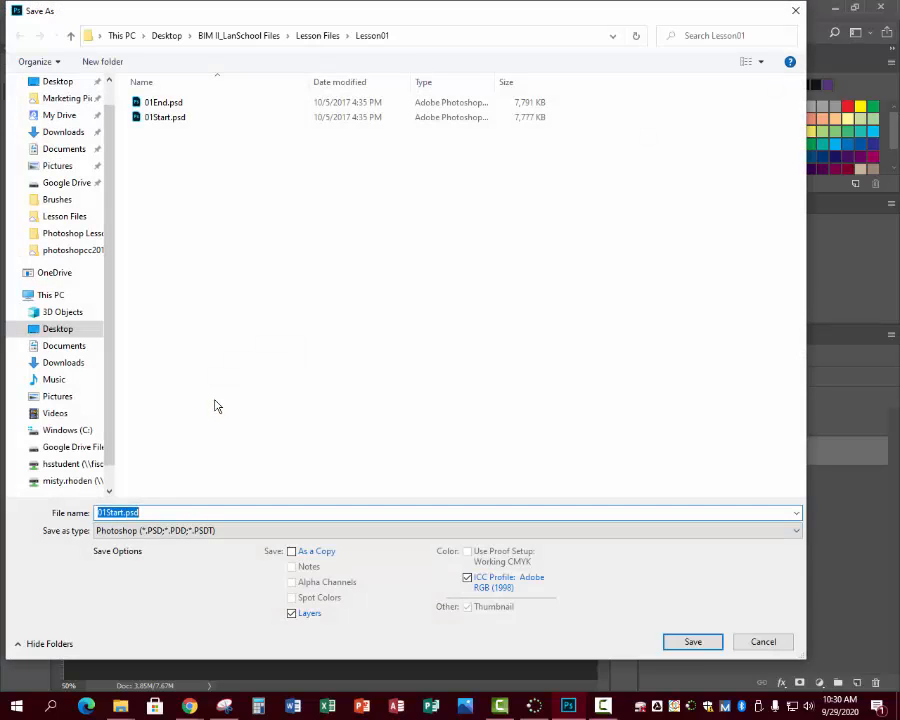
click(55, 447)
double_click(189, 106)
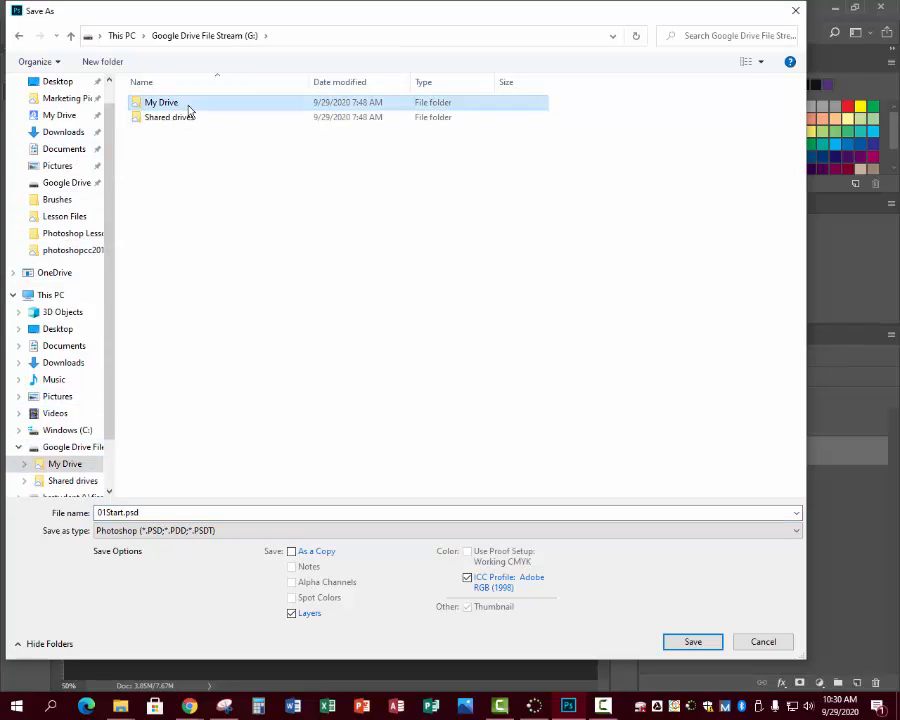
double_click(186, 104)
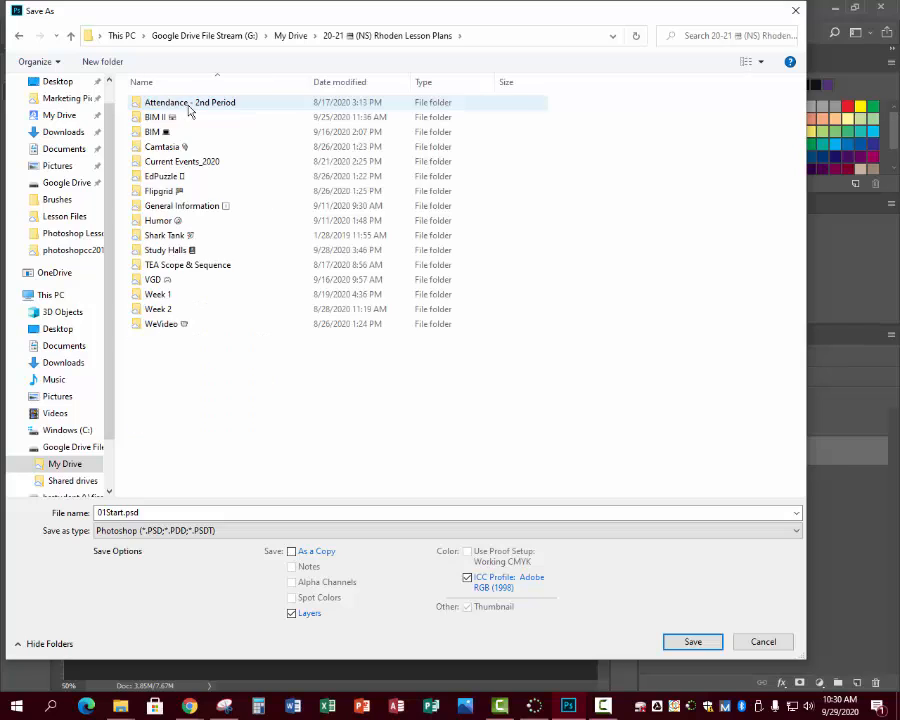
double_click(184, 118)
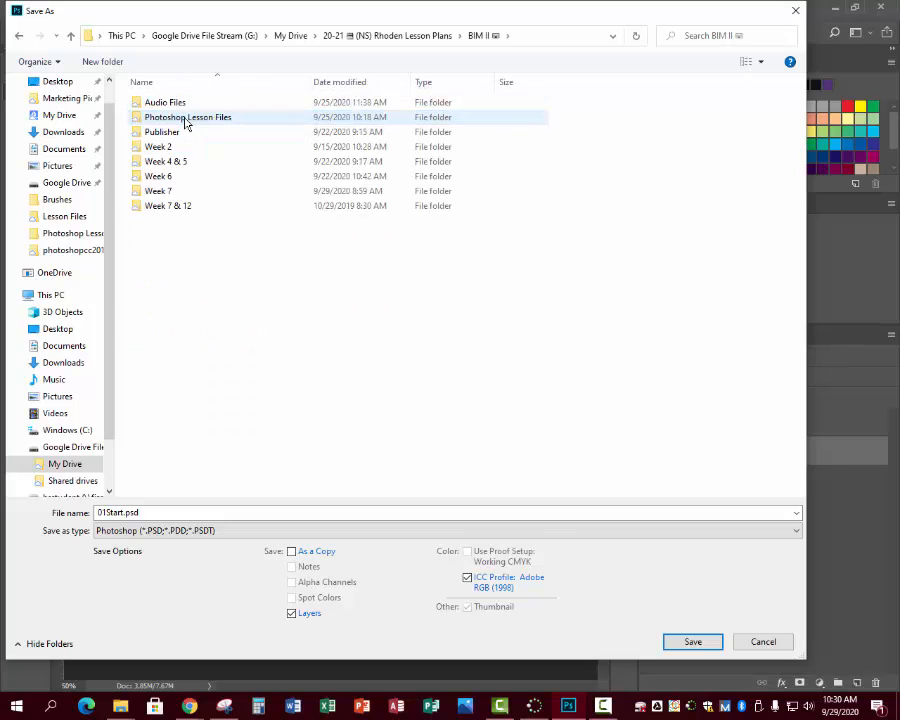
click(178, 193)
double_click(178, 193)
- Prefix the file name 01Start.psd with the author's surname and an underscore
click(157, 513)
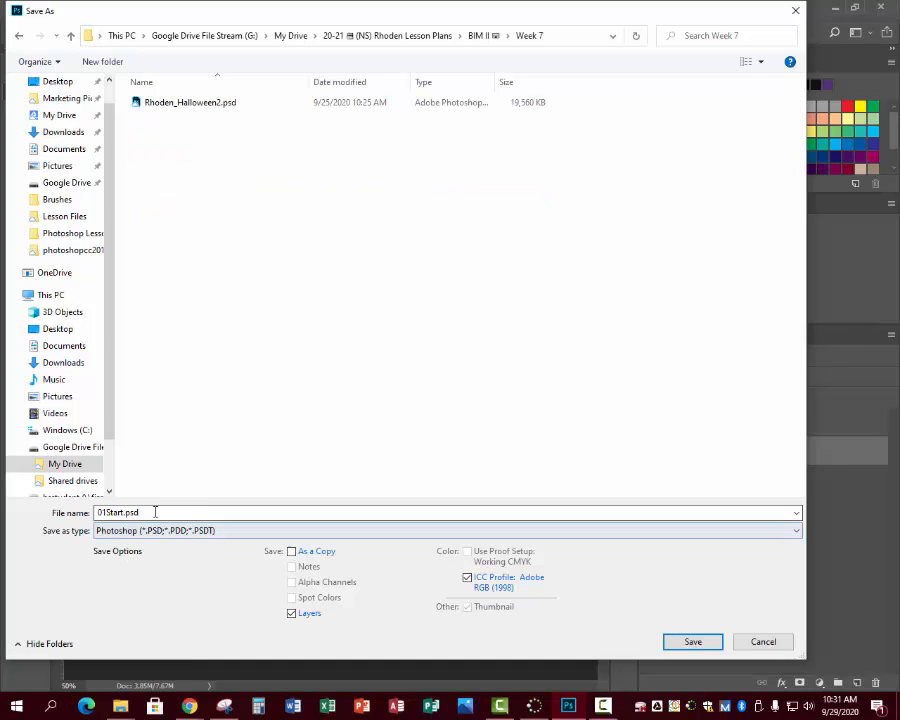
double_click(153, 513)
click(115, 513)
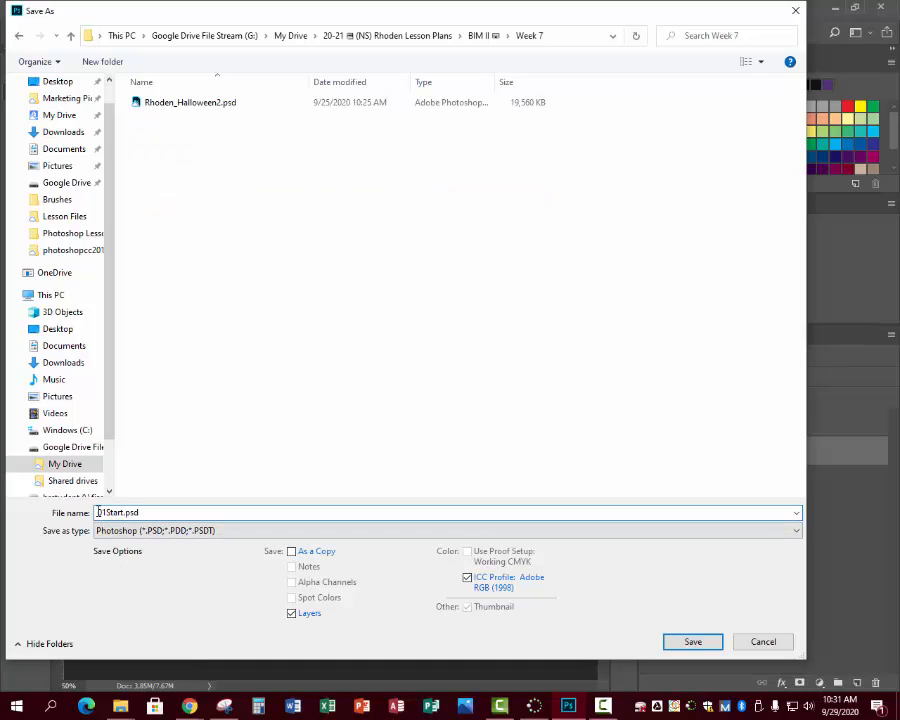
text(Rhoden)
key(BackSpace)
key(BackSpace)
key(BackSpace)
key(BackSpace)
key(BackSpace)
text(honde)
key(BackSpace)
key(BackSpace)
key(BackSpace)
key(BackSpace)
text(de)
key(BackSpace)
key(BackSpace)
text(oden_)
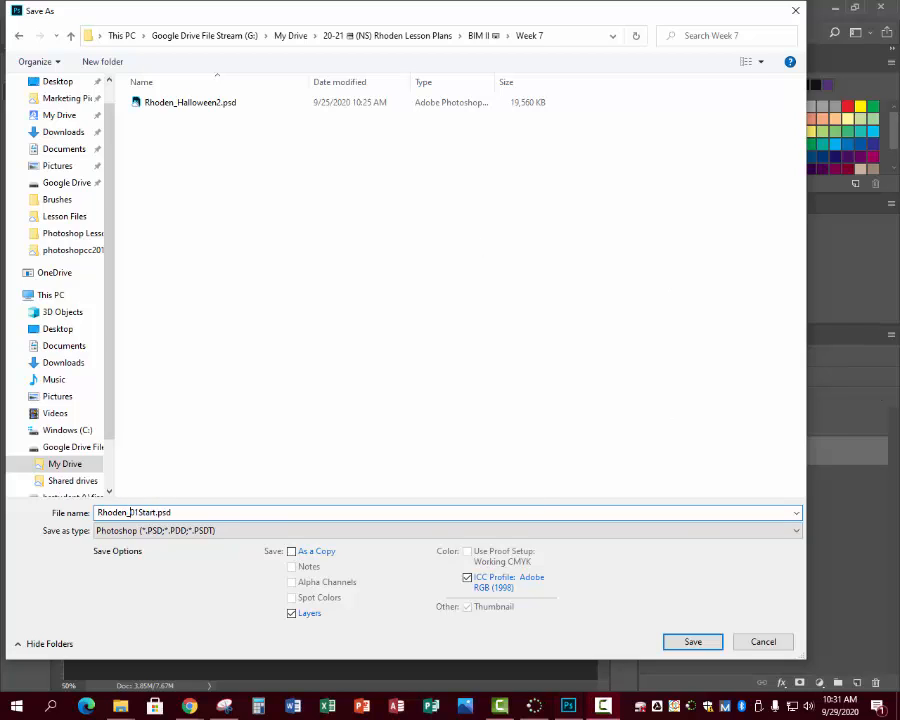
key(F9)
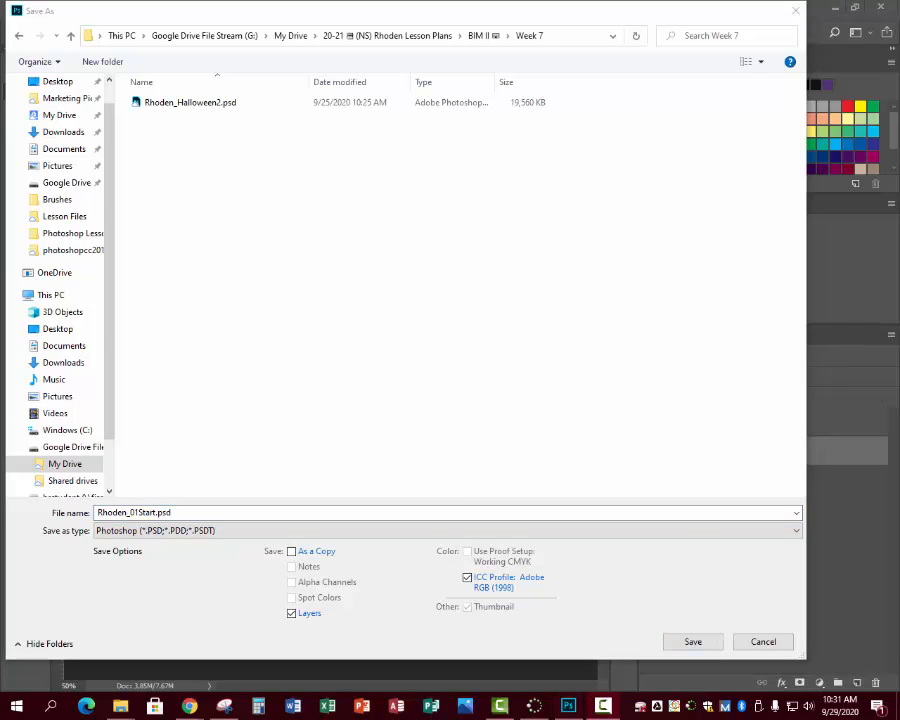
- Insert PSWK_ before 01Start in the file name and save the PSD with Maximize Compatibility enabled
click(133, 512)
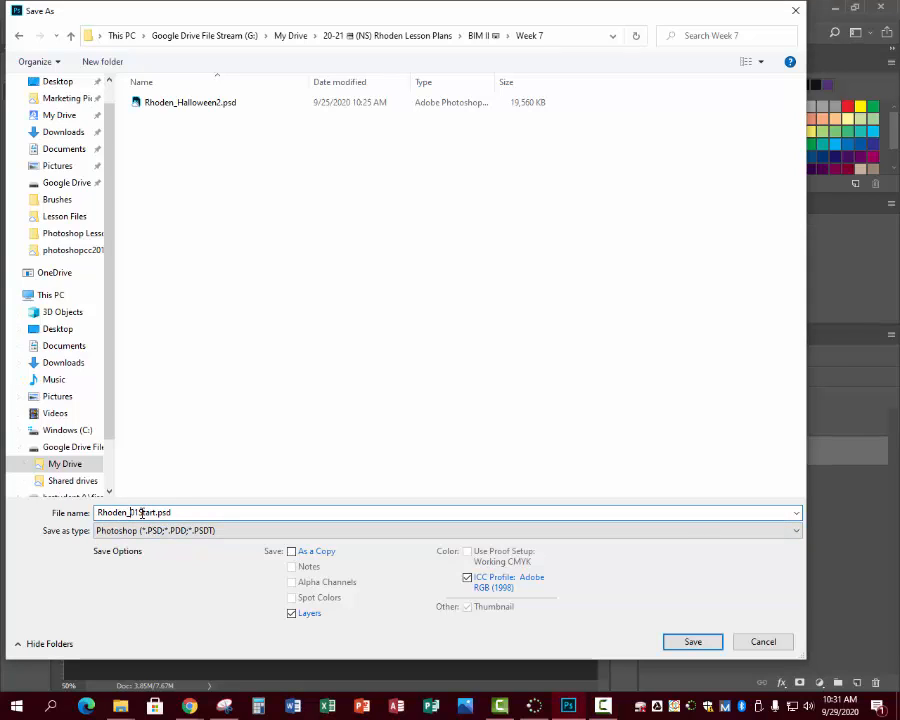
text(PS)
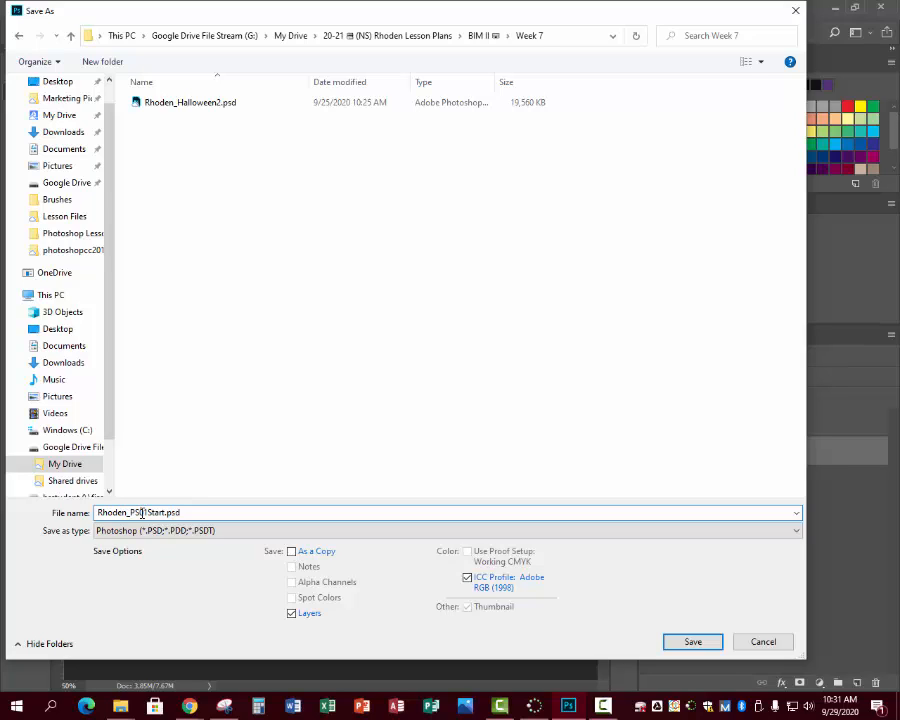
text(WK_01)
click(694, 645)
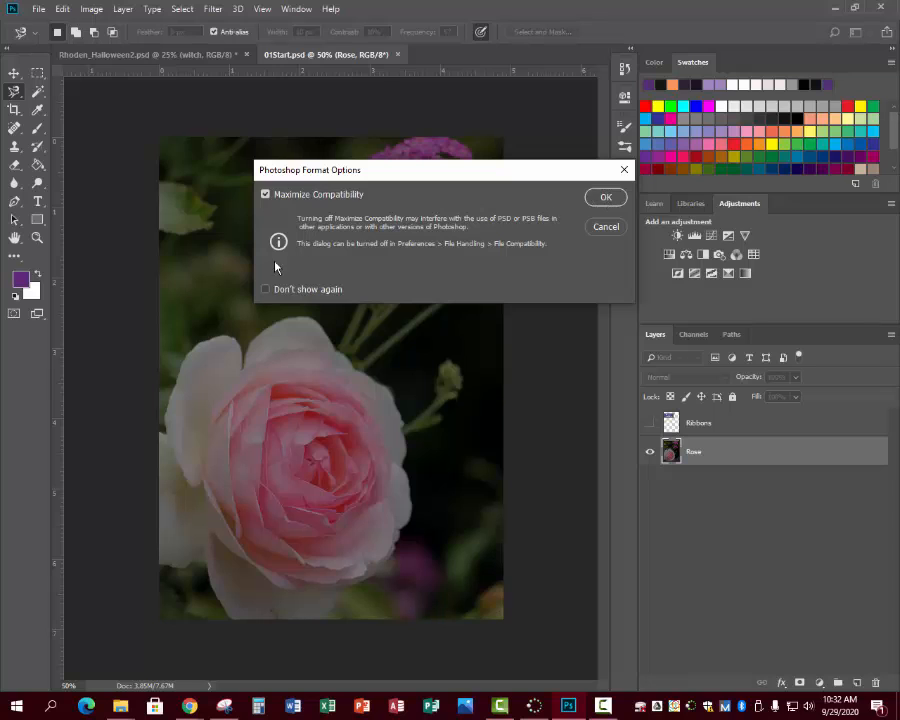
click(608, 198)
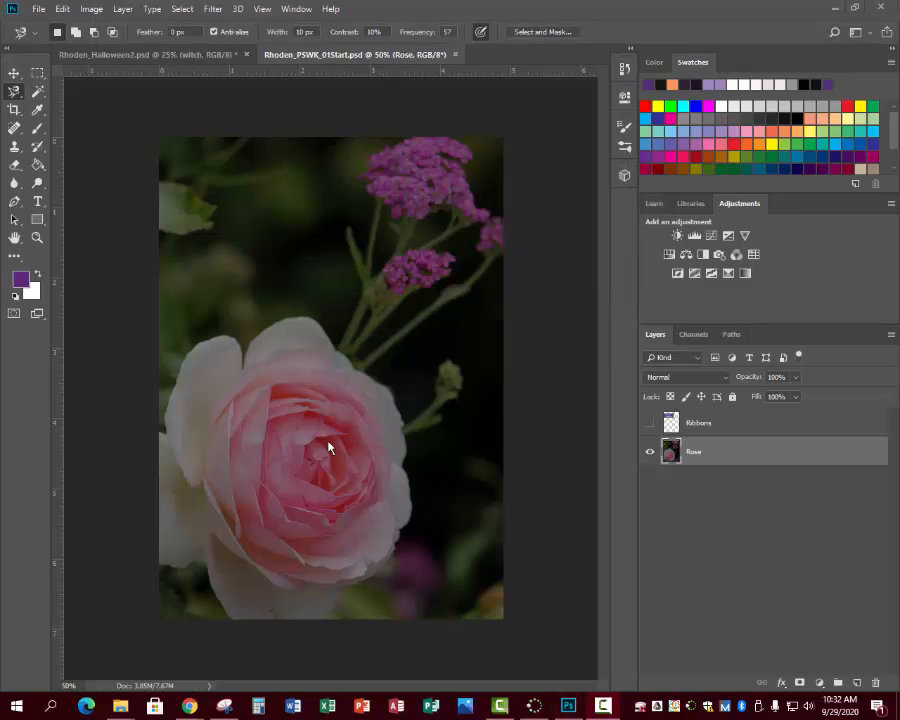
- Toggle the toolbox between its single-column and double-column layouts, ending with two columns
click(12, 61)
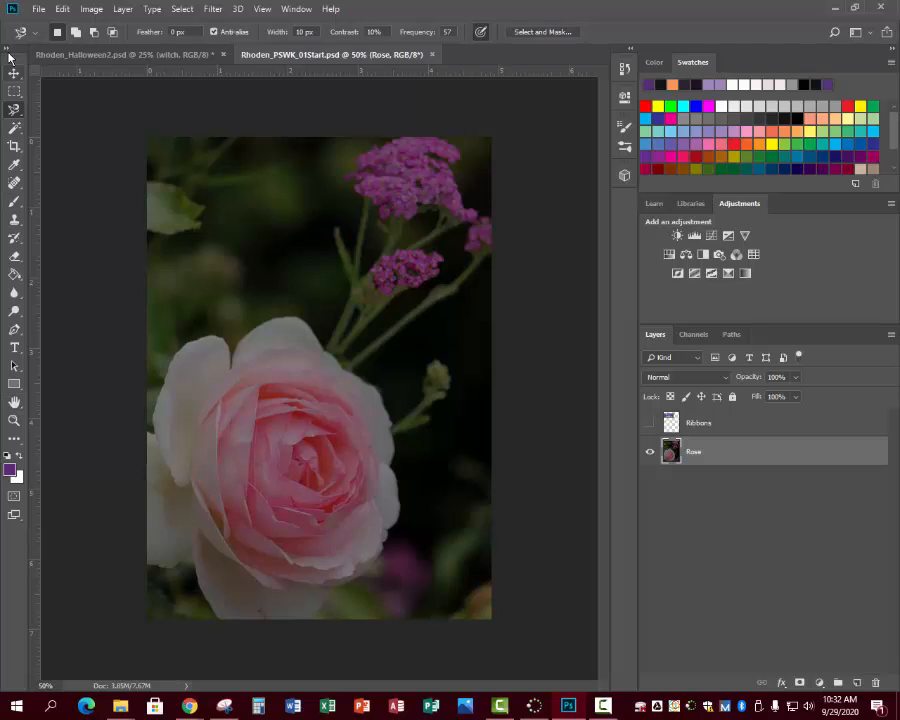
click(8, 50)
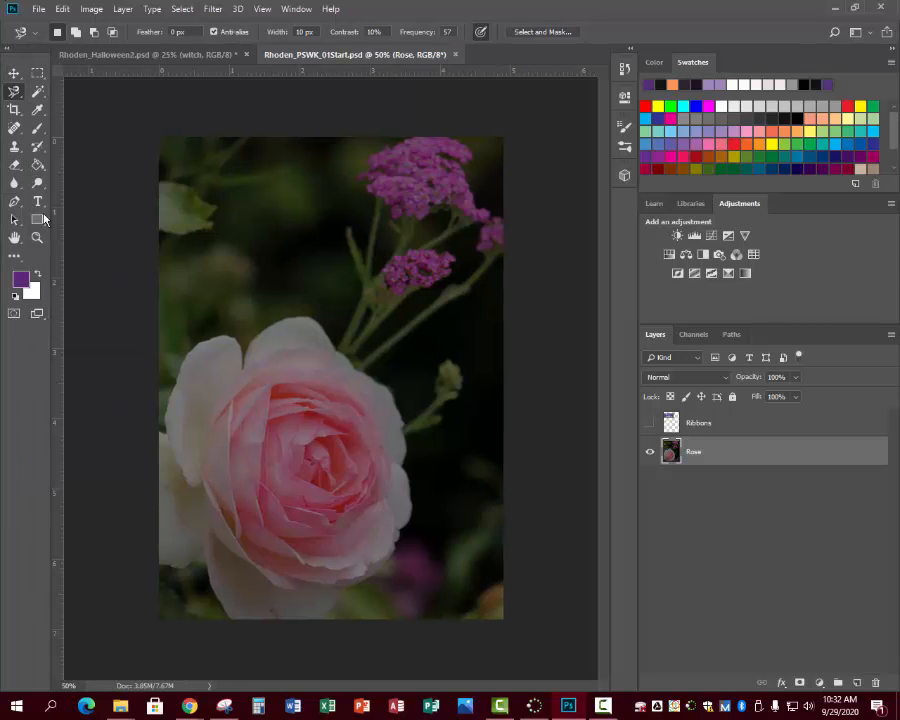
click(9, 51)
click(7, 51)
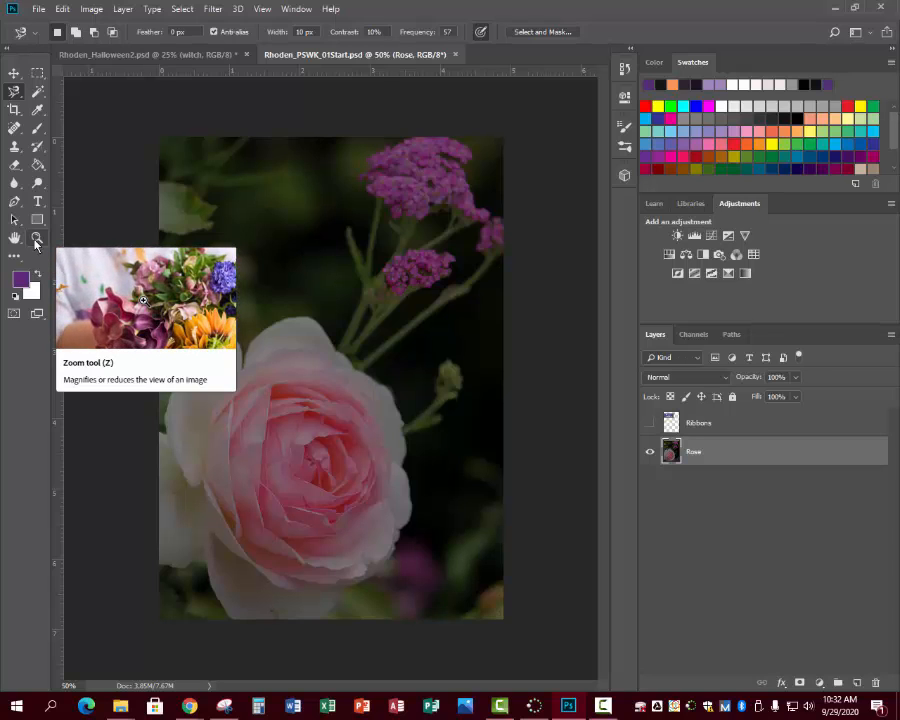
- Activate the Zoom tool and zoom the rose image out and in around the flower
click(43, 241)
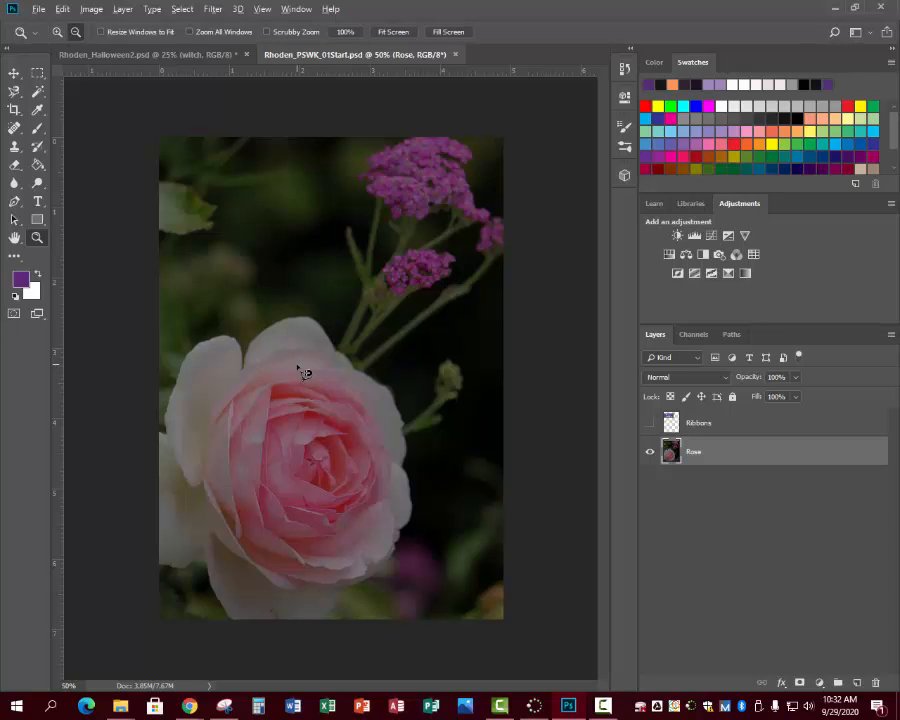
scroll(297, 364, down, 5)
scroll(295, 367, up, 4)
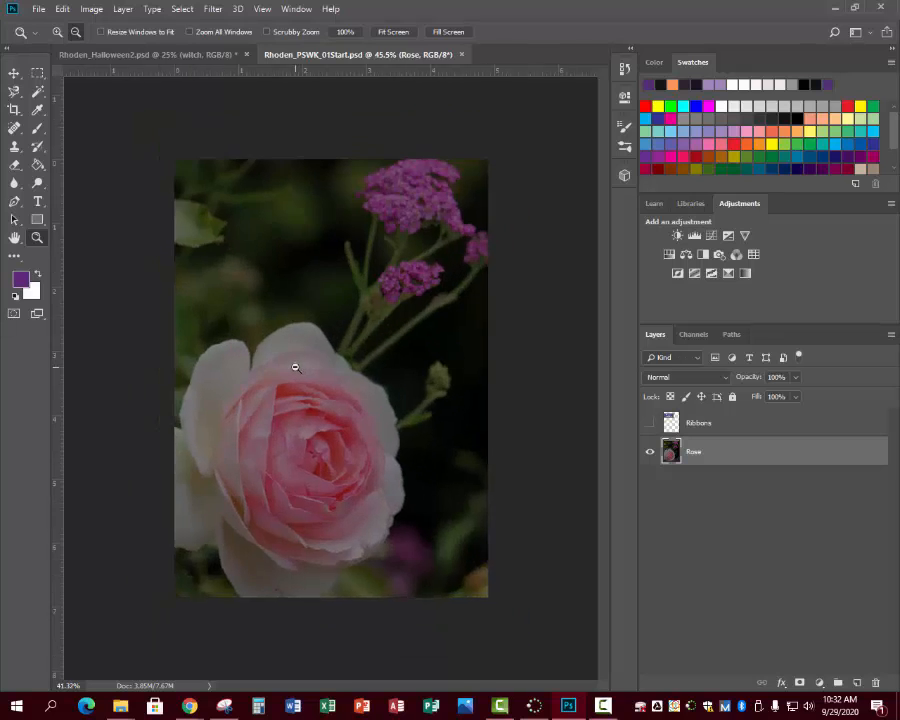
scroll(295, 367, up, 2)
scroll(295, 367, down, 2)
scroll(295, 367, up, 1)
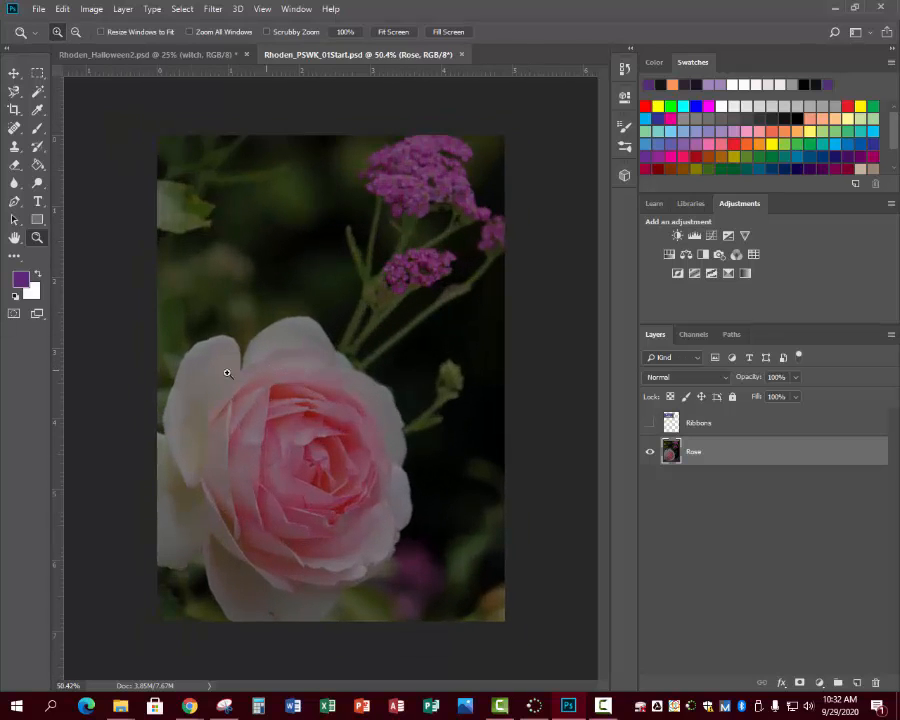
- Zoom the rose image out to 25%, zoom in to 33.3%, and fit the whole image on screen
click(76, 34)
click(238, 303)
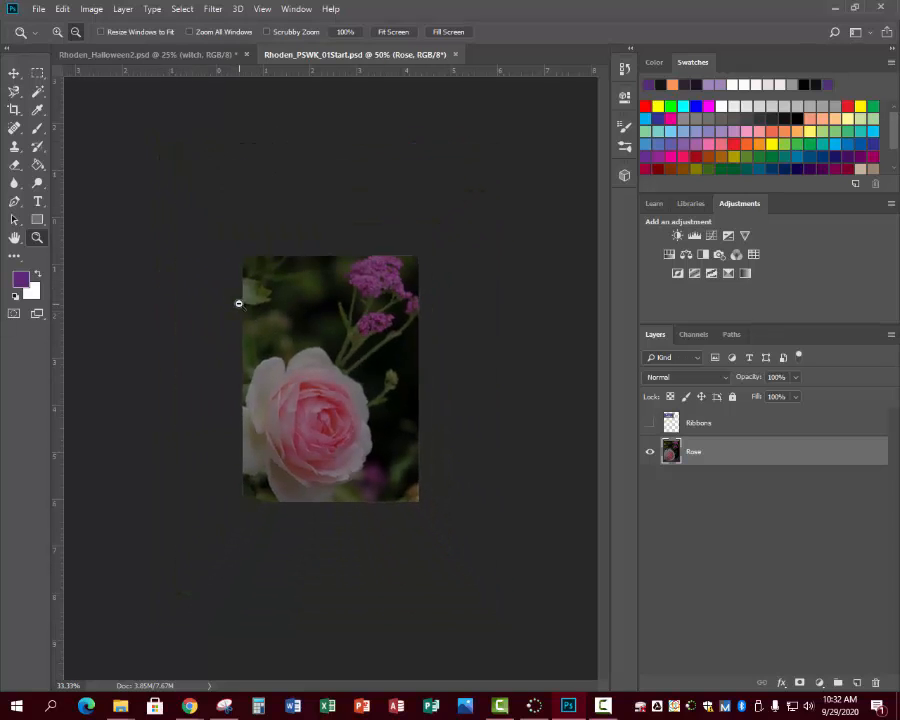
click(238, 303)
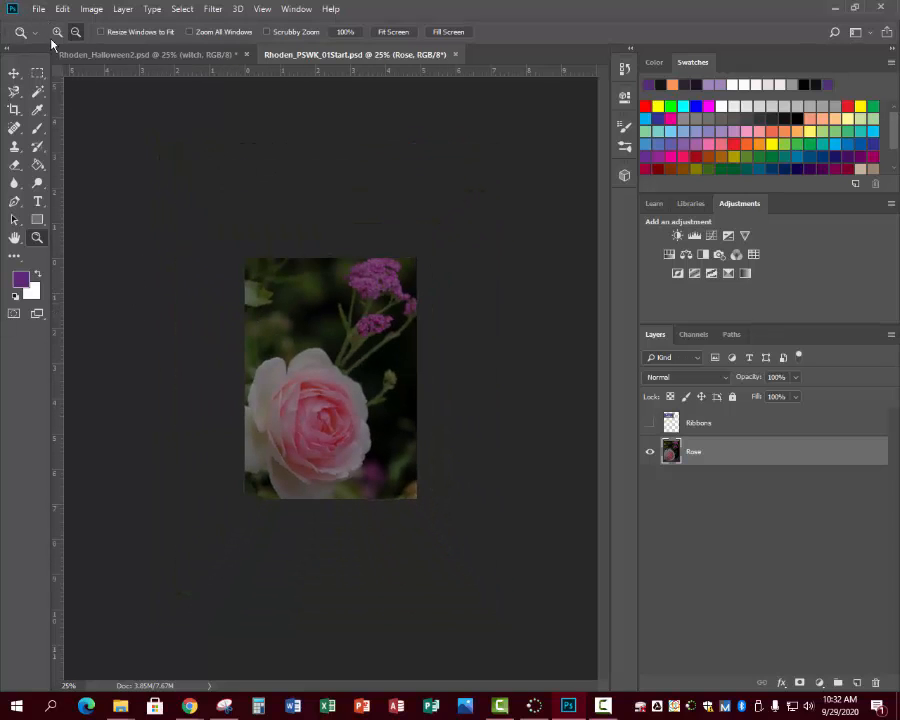
click(57, 31)
click(274, 374)
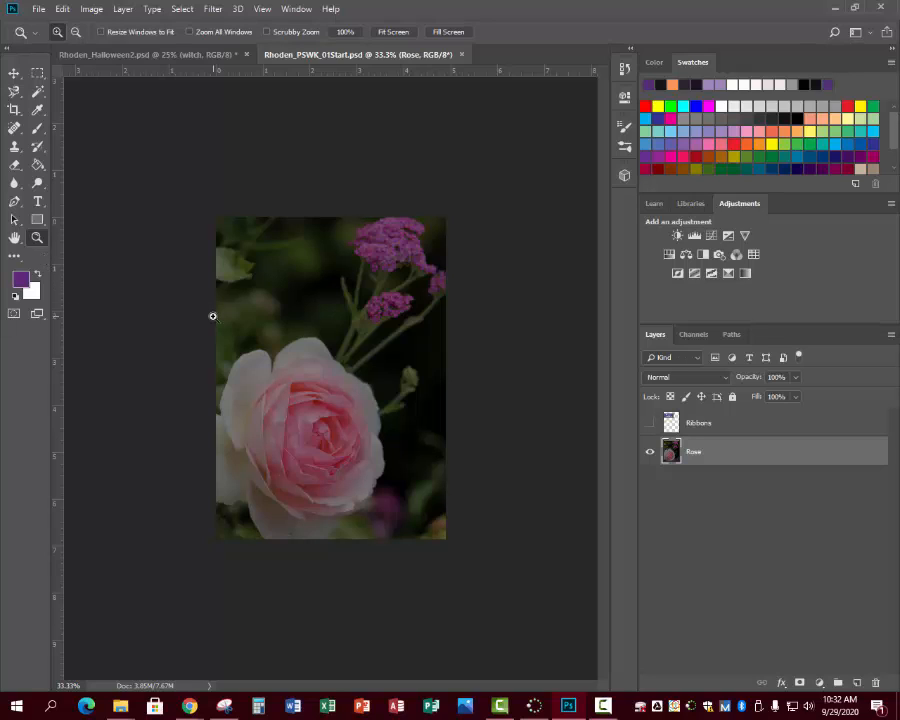
key(alt)
click(393, 33)
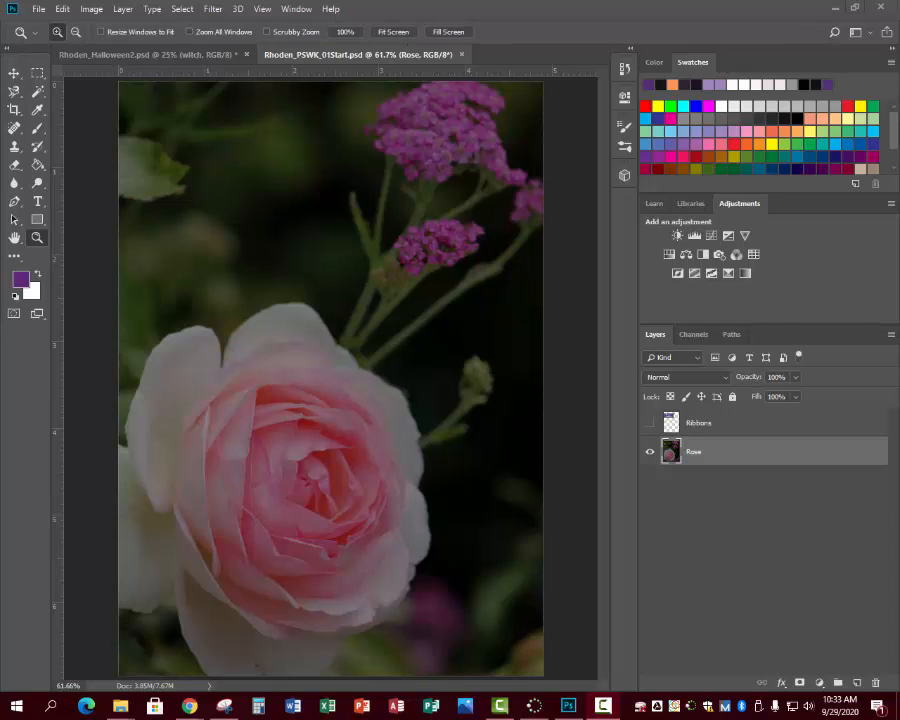
- Display the brush presets and collapse them again
click(297, 9)
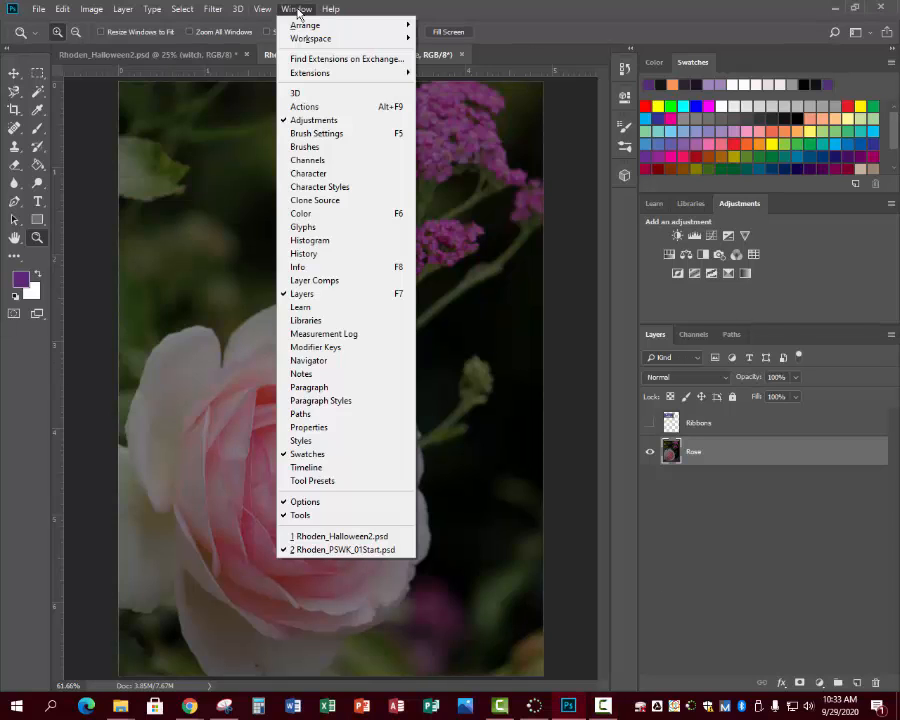
click(285, 147)
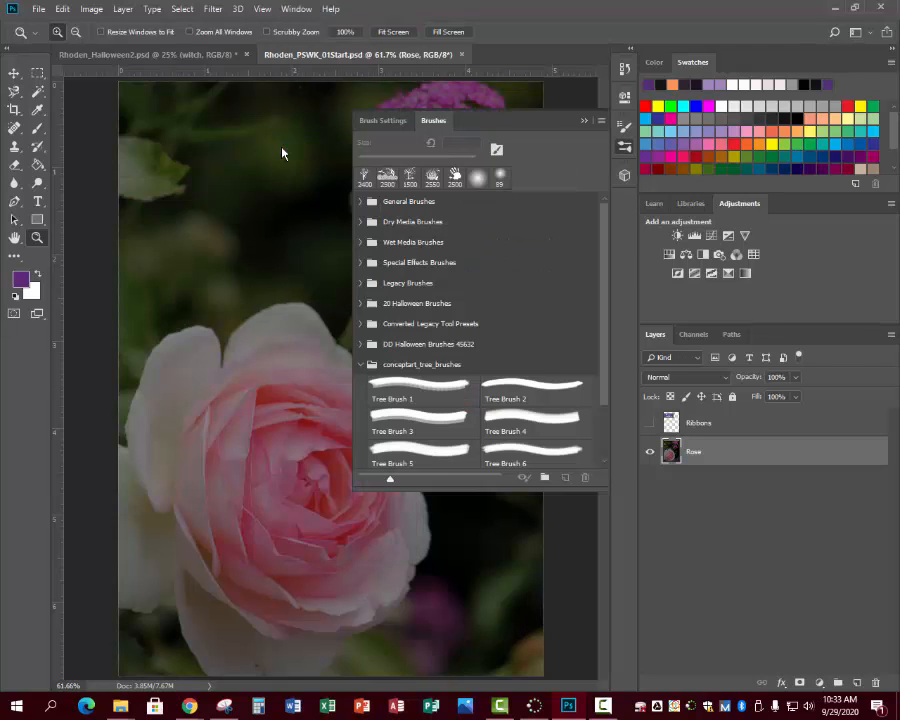
click(587, 121)
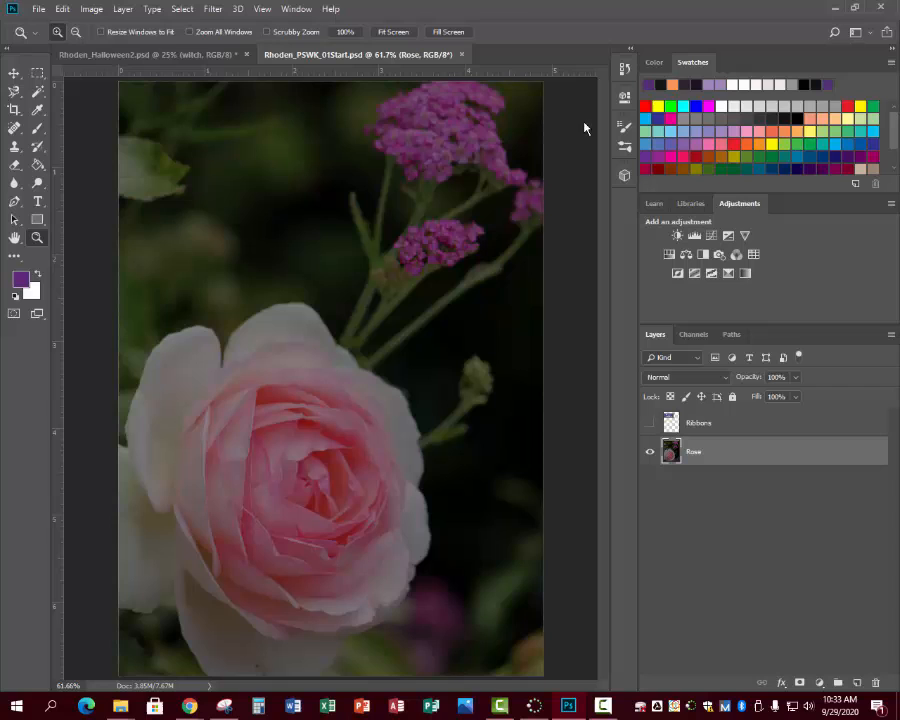
- Add a Brightness/Contrast adjustment layer above the Rose layer, with brightness set to 98 and contrast to 52
click(294, 9)
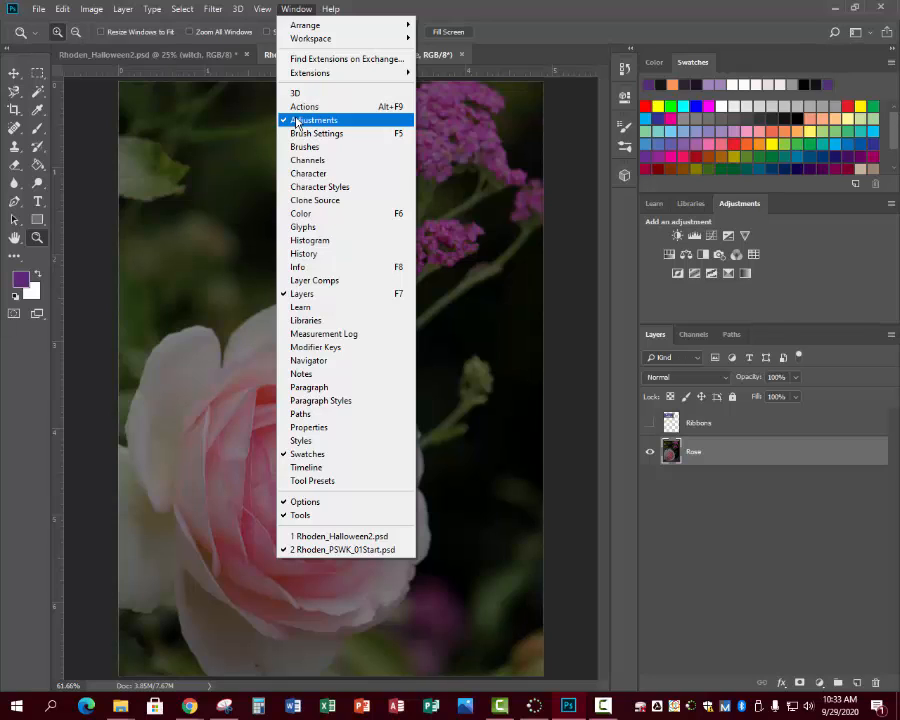
click(741, 207)
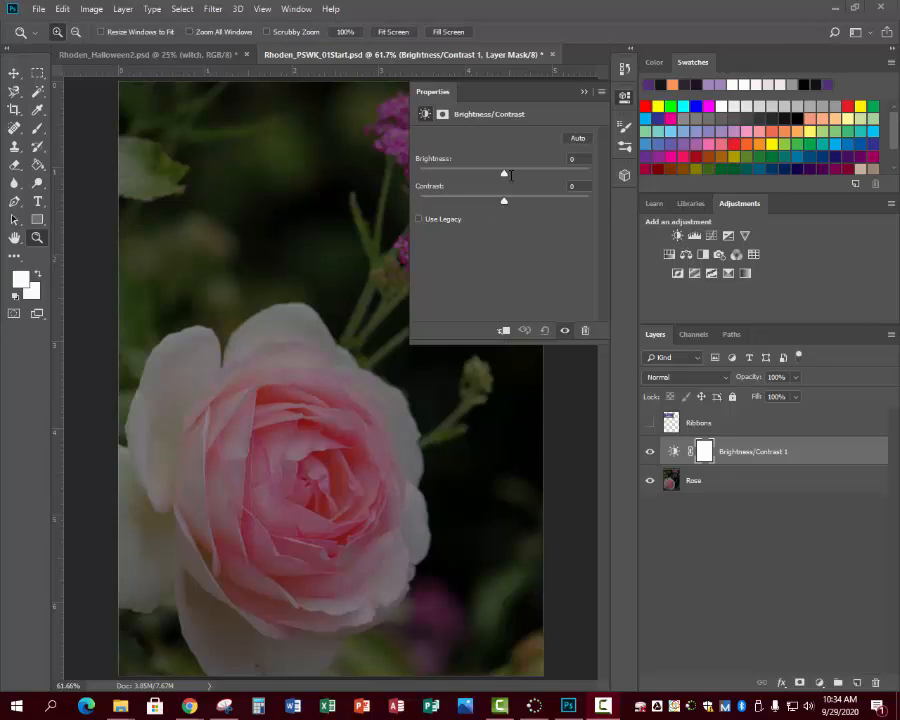
mouse_move(504, 175)
mouse_down()
mouse_move(450, 176)
mouse_move(543, 175)
mouse_move(502, 173)
mouse_up()
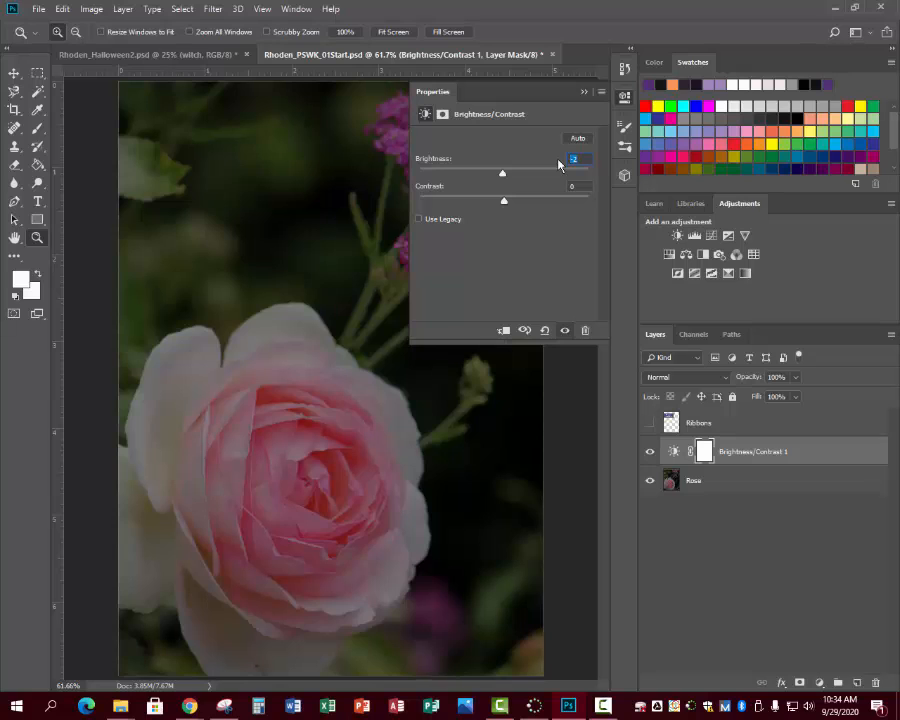
text(98)
key(Tab)
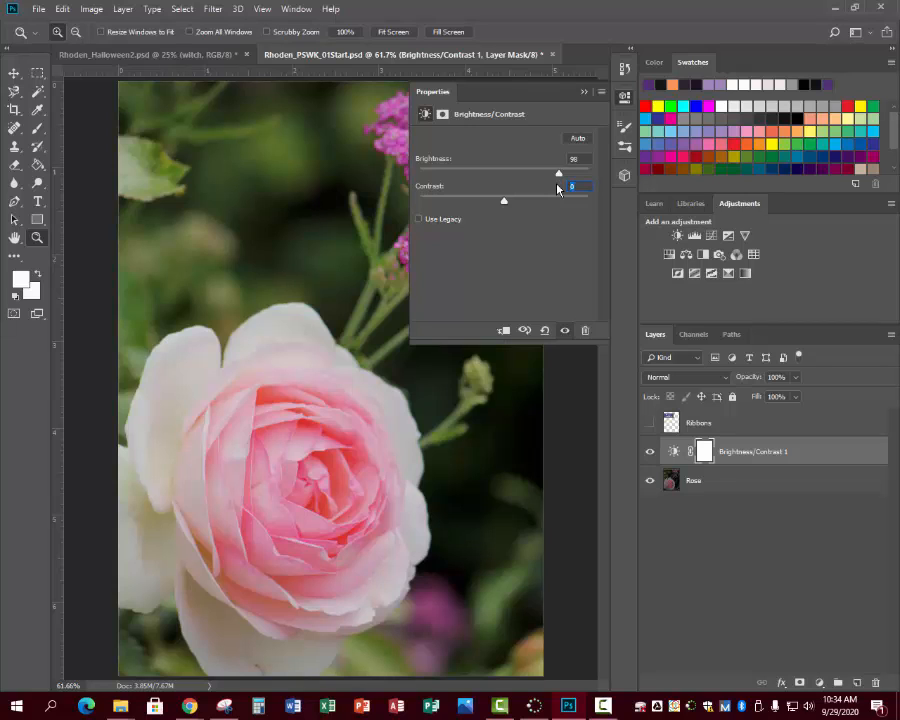
text(18)
drag(519, 203, 549, 211)
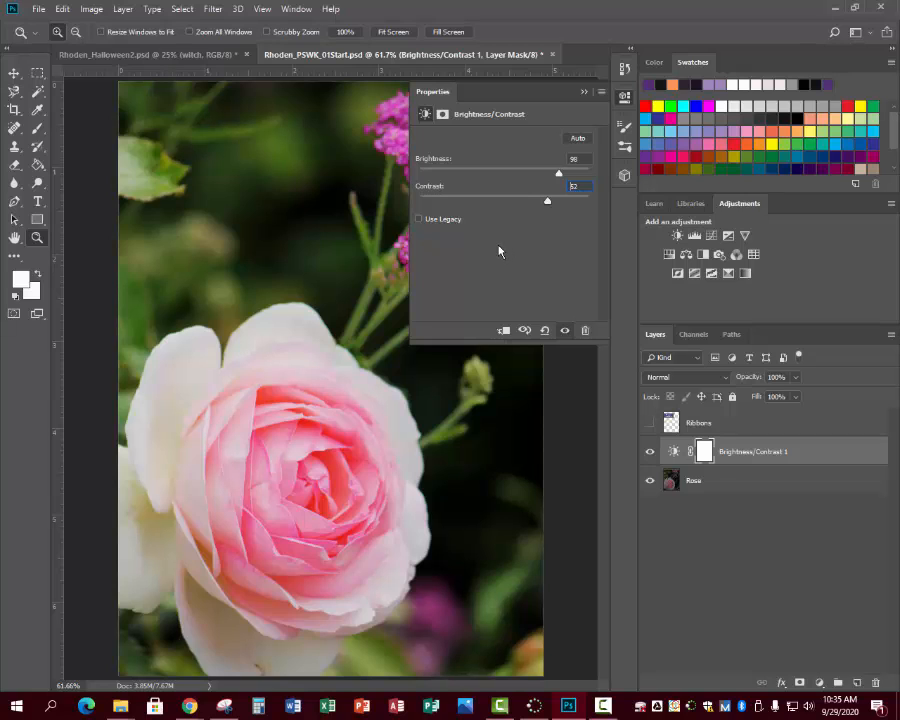
- Save the document and collapse the Brightness/Contrast properties
click(33, 12)
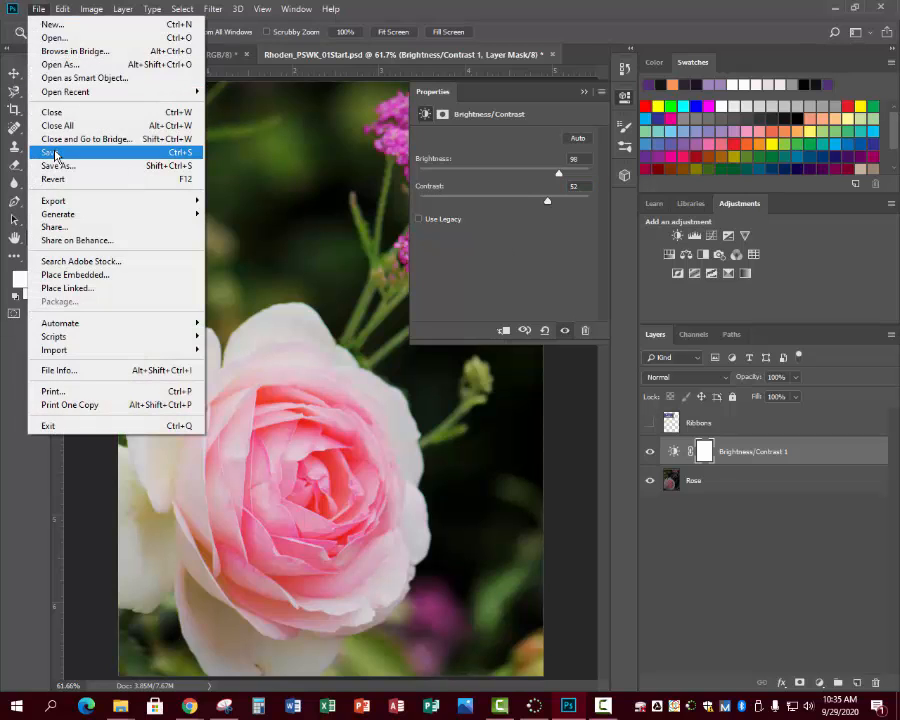
click(56, 152)
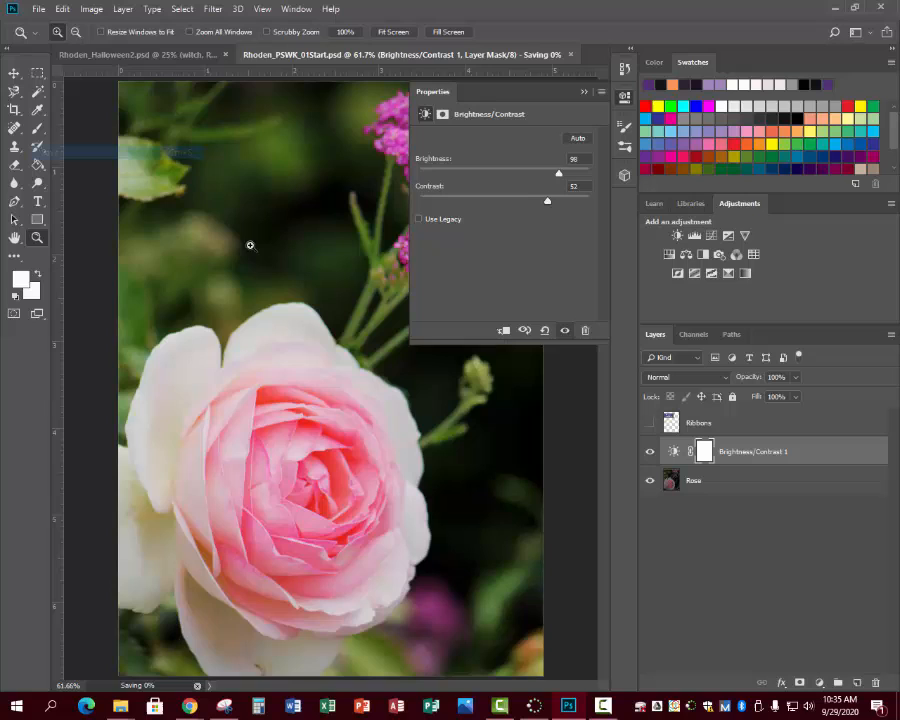
click(584, 92)
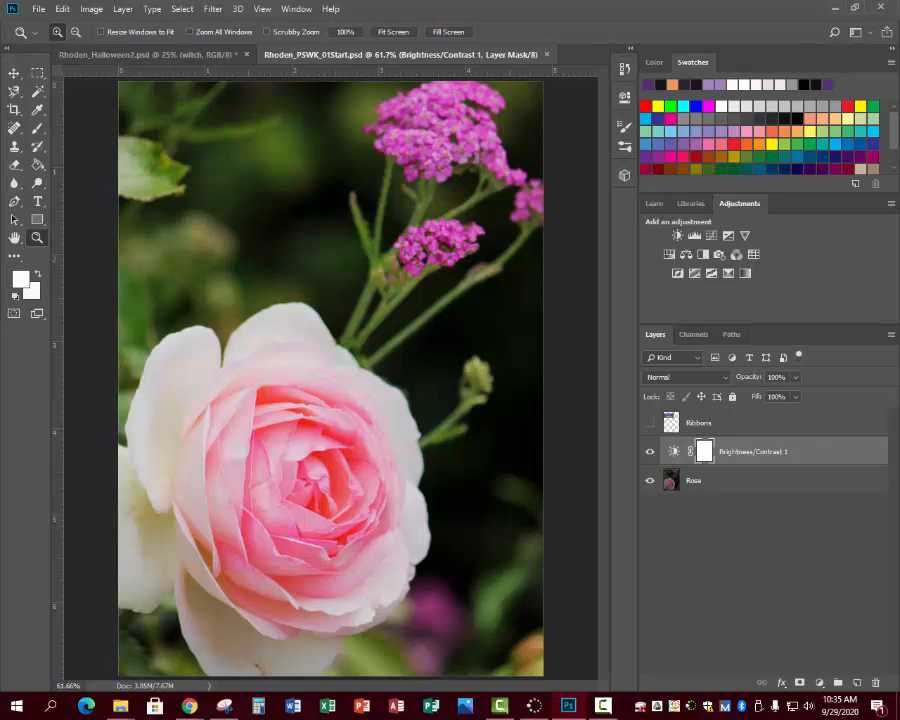
key(F10)
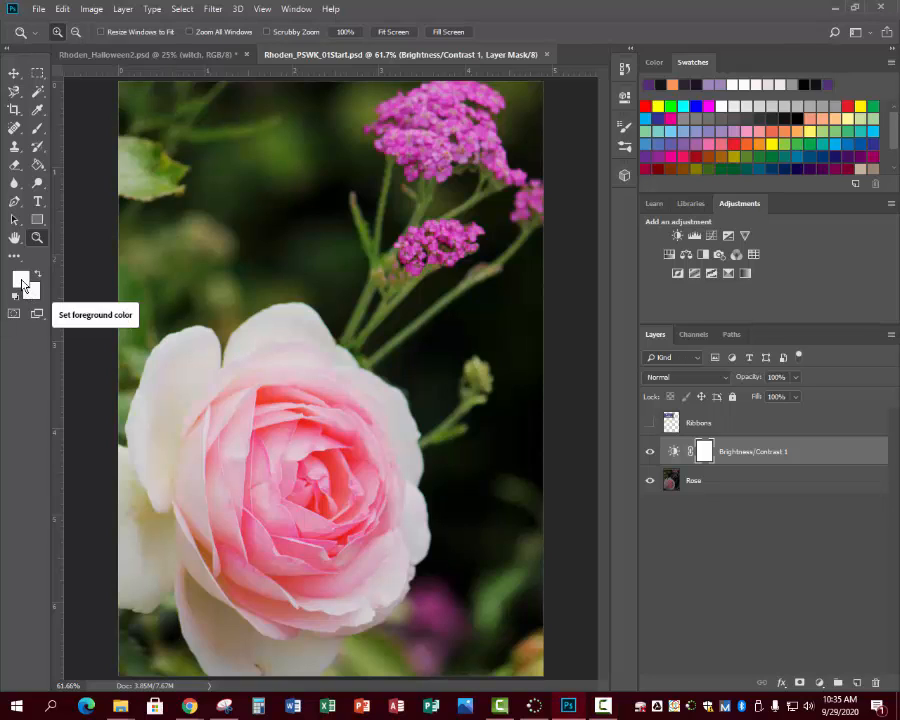
- Activate the Eyedropper tool and set the foreground color to black from the recent swatches
click(37, 109)
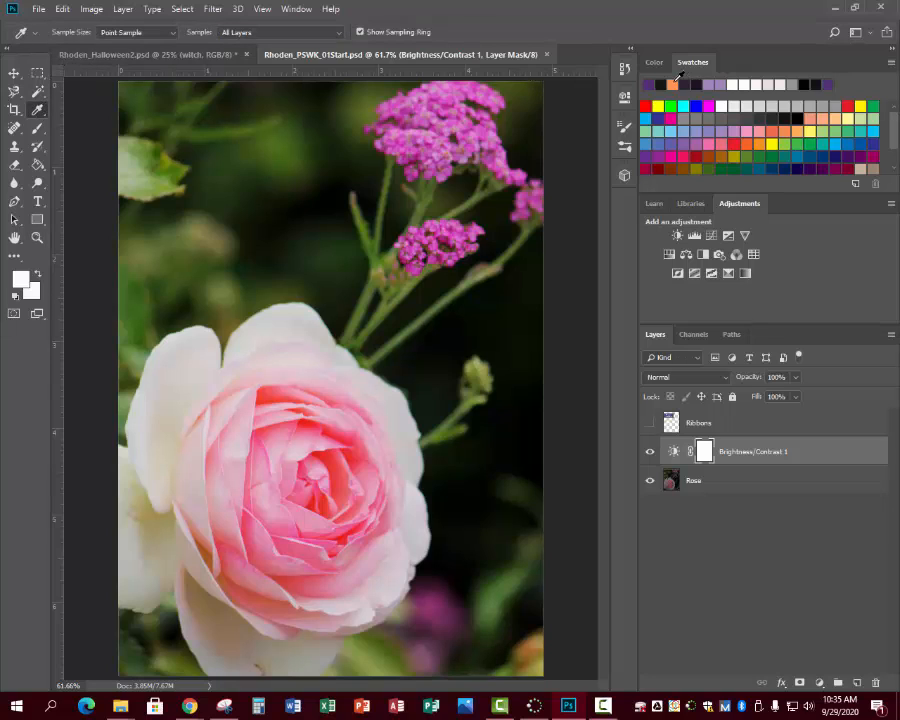
click(660, 85)
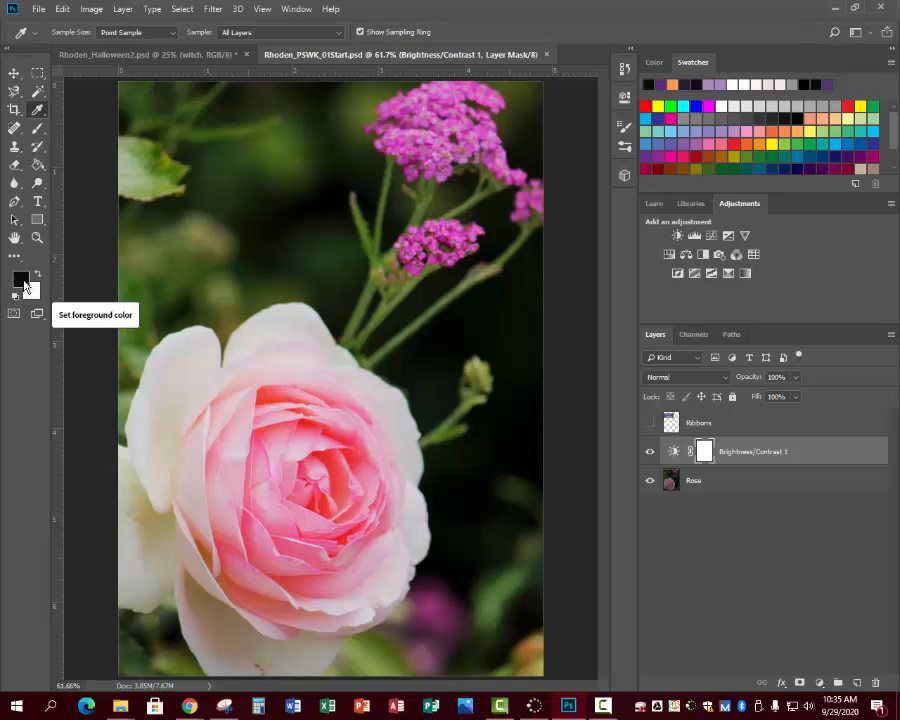
- Toggle the Ribbons layer's visibility, leave it shown, and sample the blue of the Happy Birthday ribbon as the foreground color
click(650, 424)
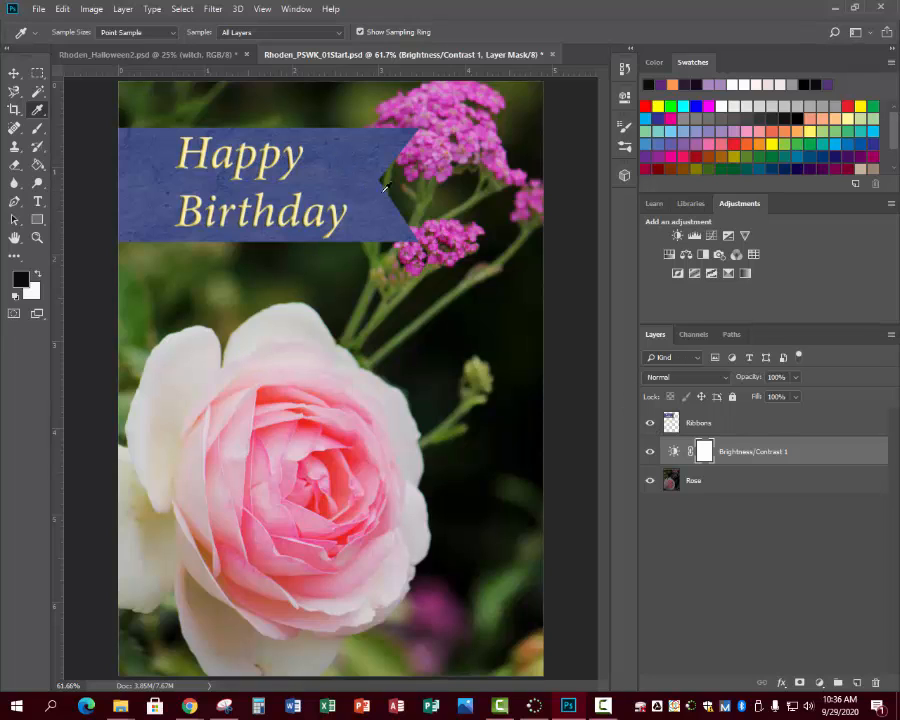
click(650, 424)
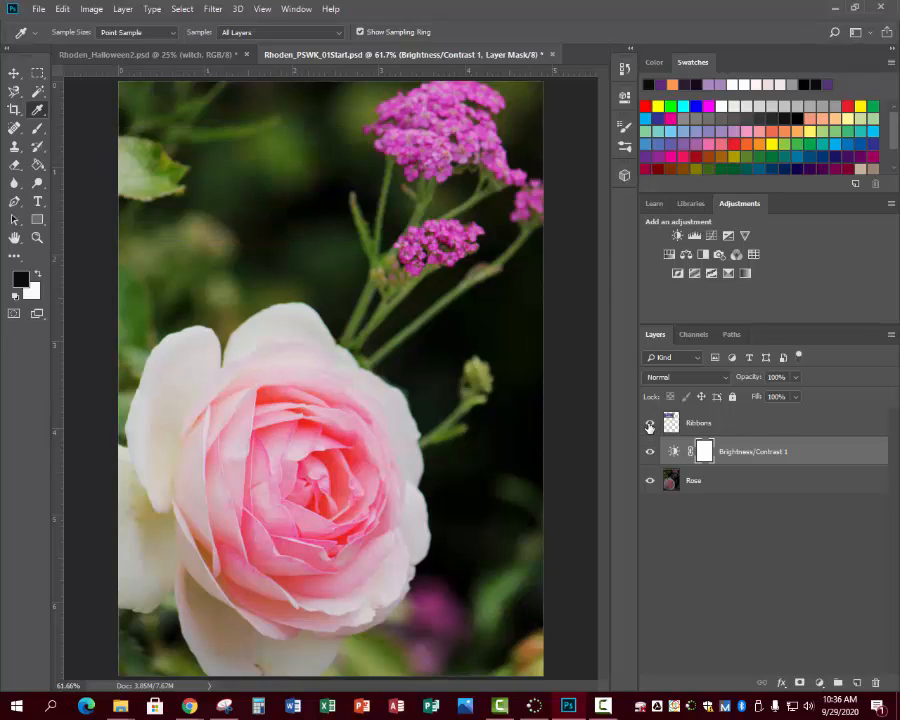
click(650, 424)
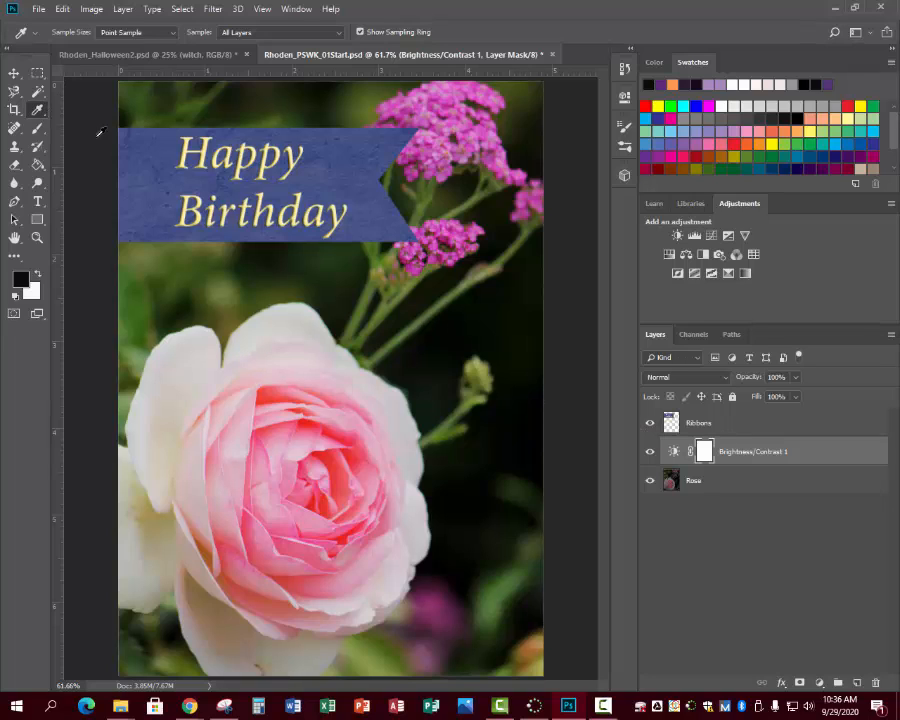
click(156, 158)
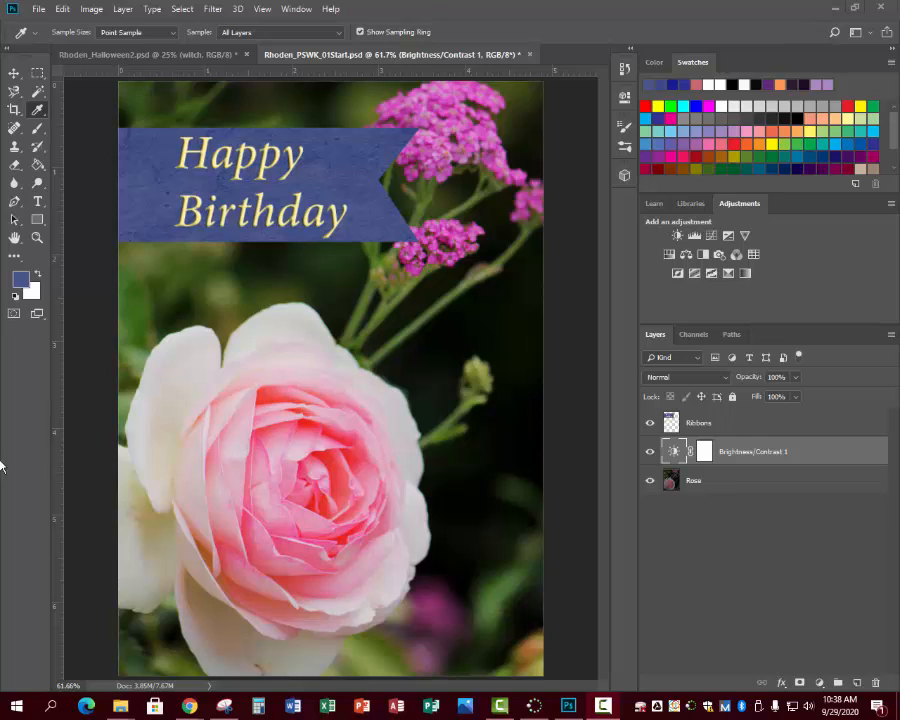
- Draw a wide rectangular marquee selection from the rose's lower right petals to the right edge of the image
click(38, 75)
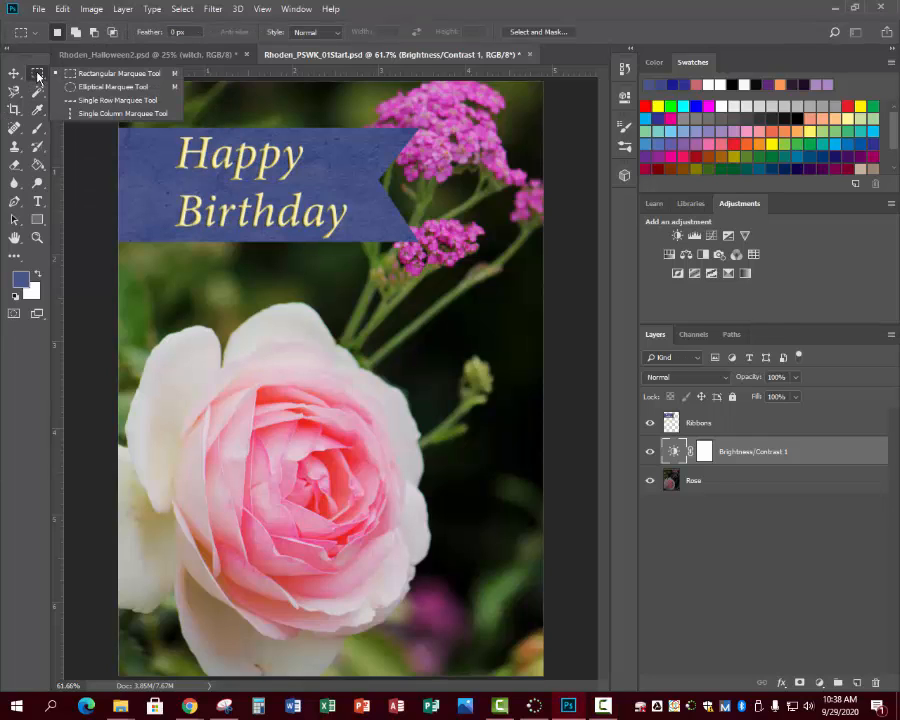
click(119, 75)
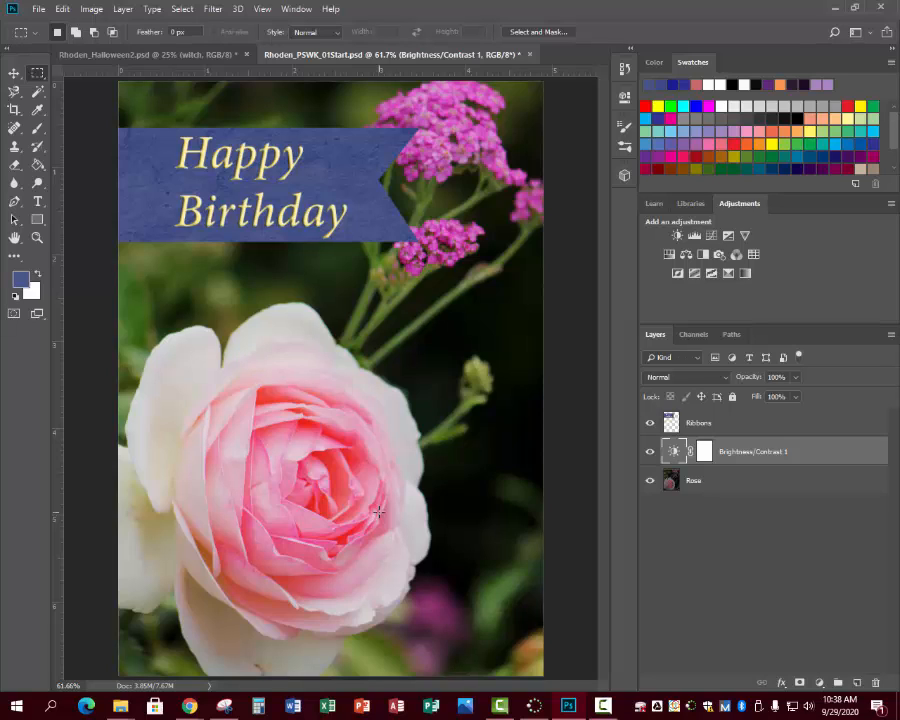
drag(379, 512, 543, 577)
key(ctrl+d)
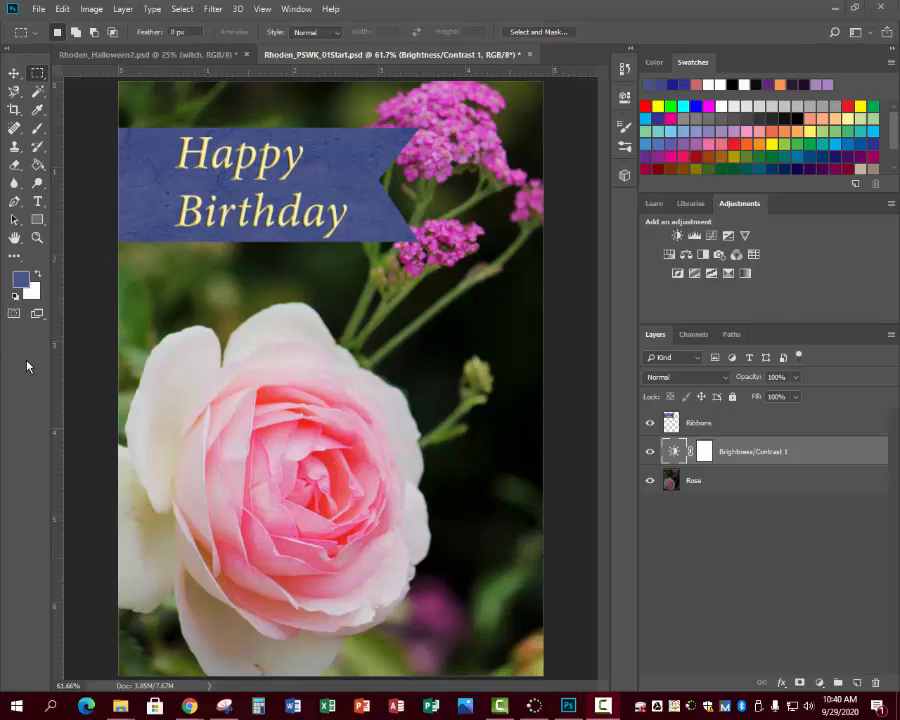
key(ctrl+shift+d)
- Create a new layer called Name above the Brightness/Contrast adjustment layer
click(122, 9)
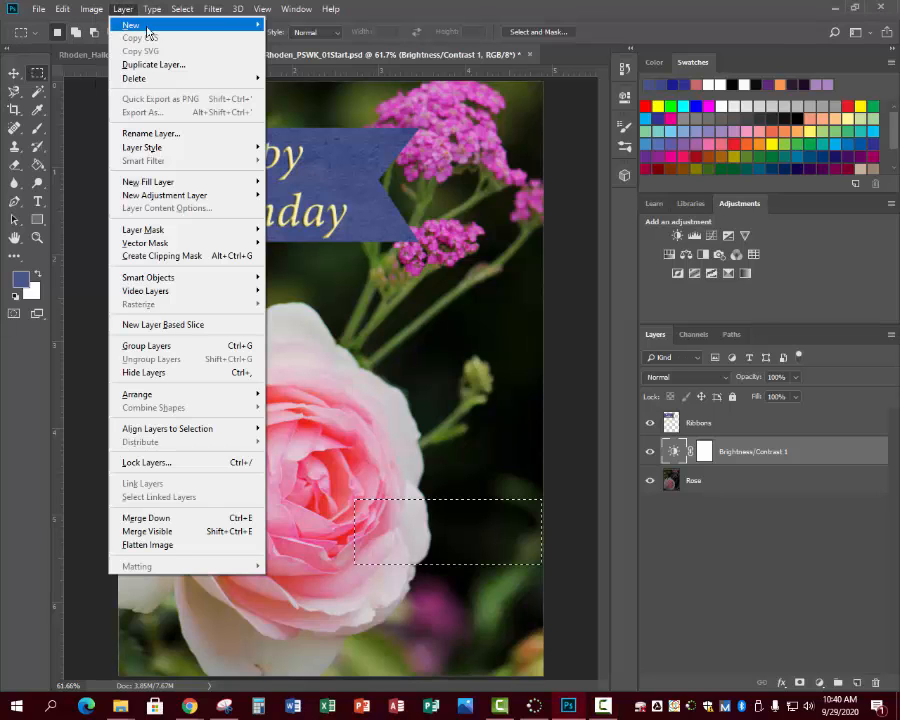
mouse_move(147, 27)
click(285, 25)
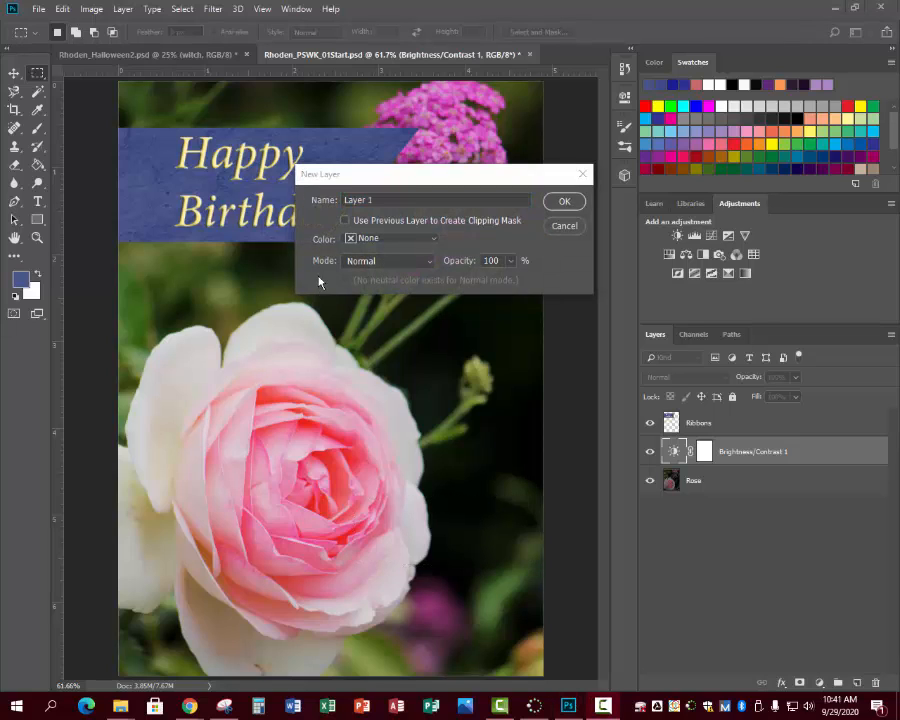
click(370, 200)
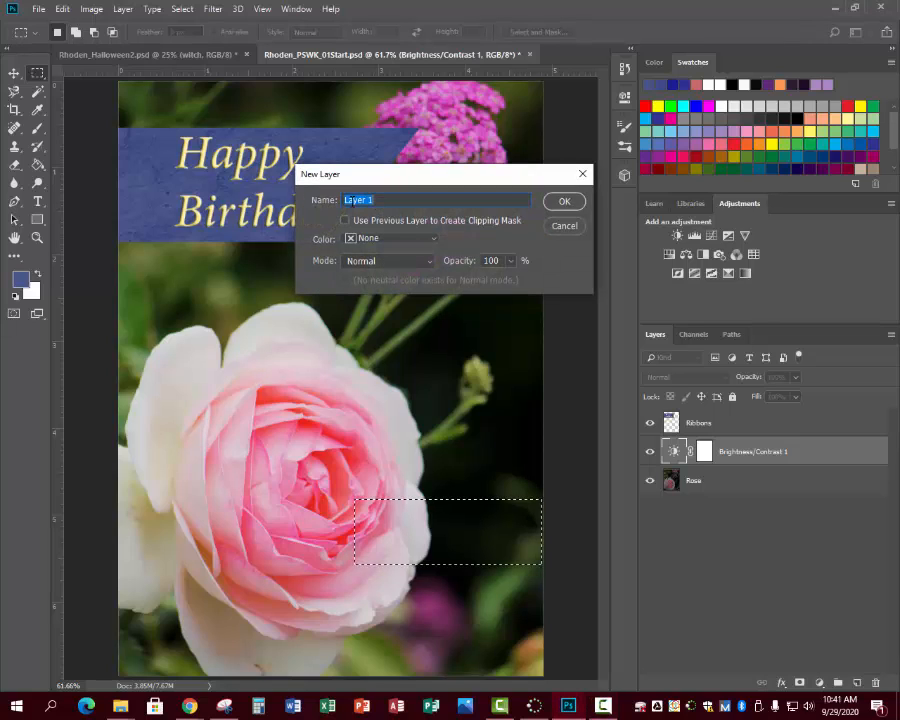
text(Name)
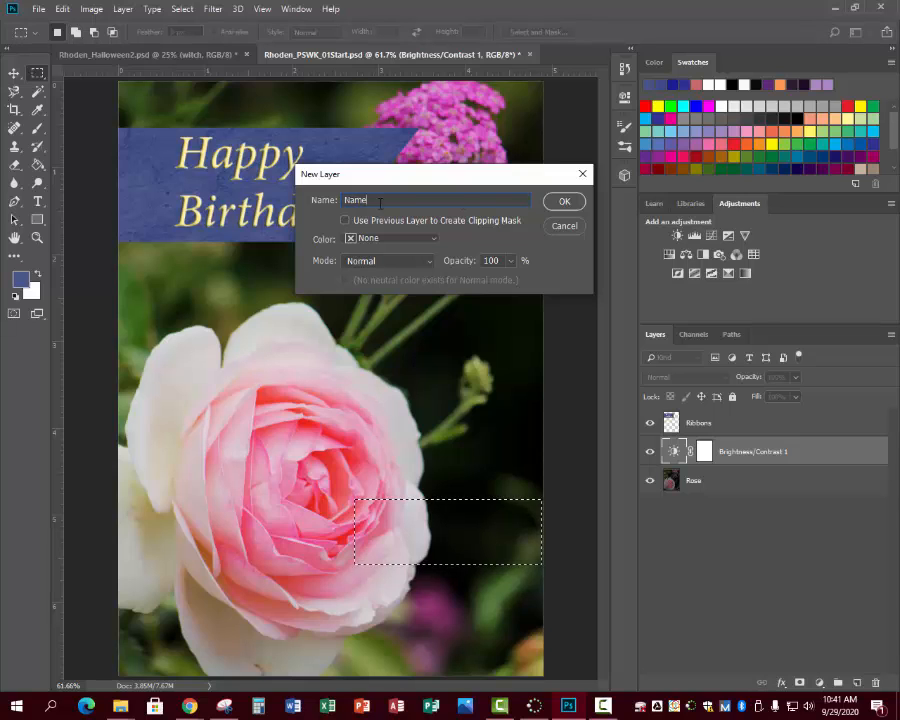
click(564, 201)
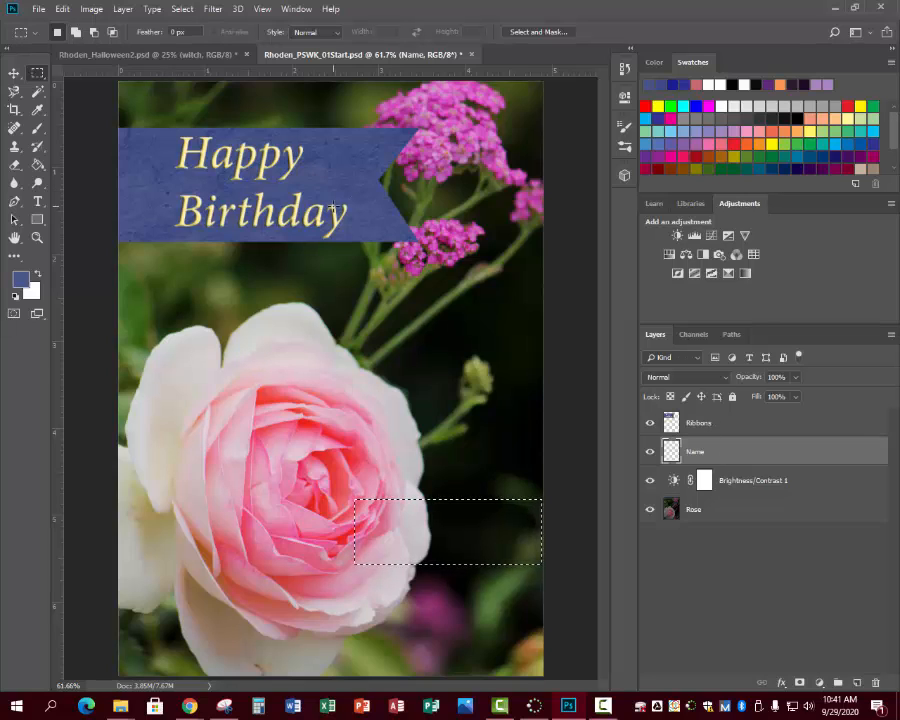
- Activate the Brush tool and choose the soft round 30 px brush tip
click(39, 130)
right_click(39, 130)
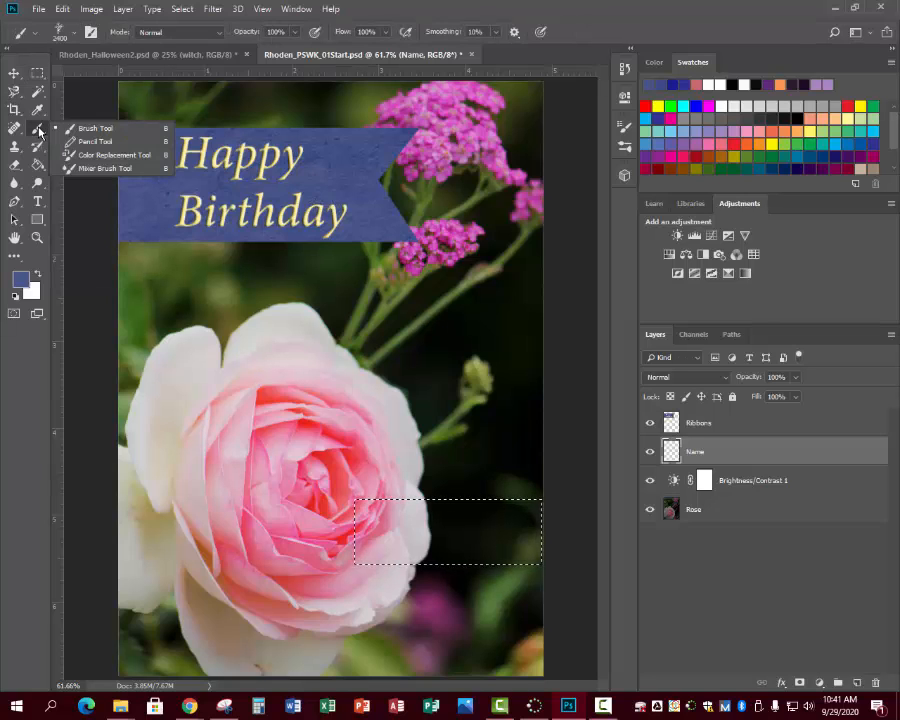
click(73, 132)
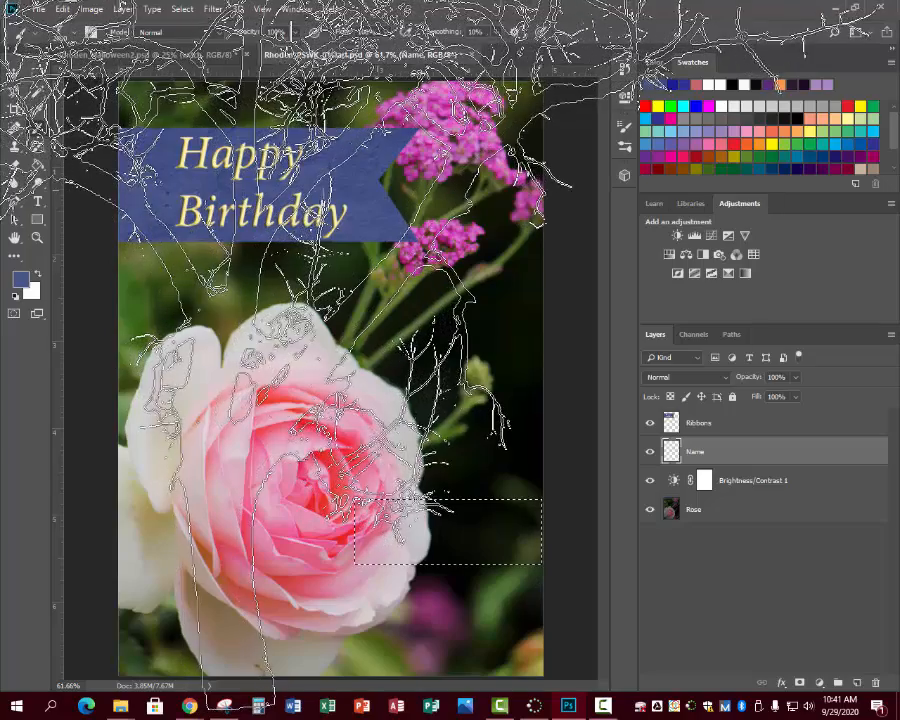
click(36, 37)
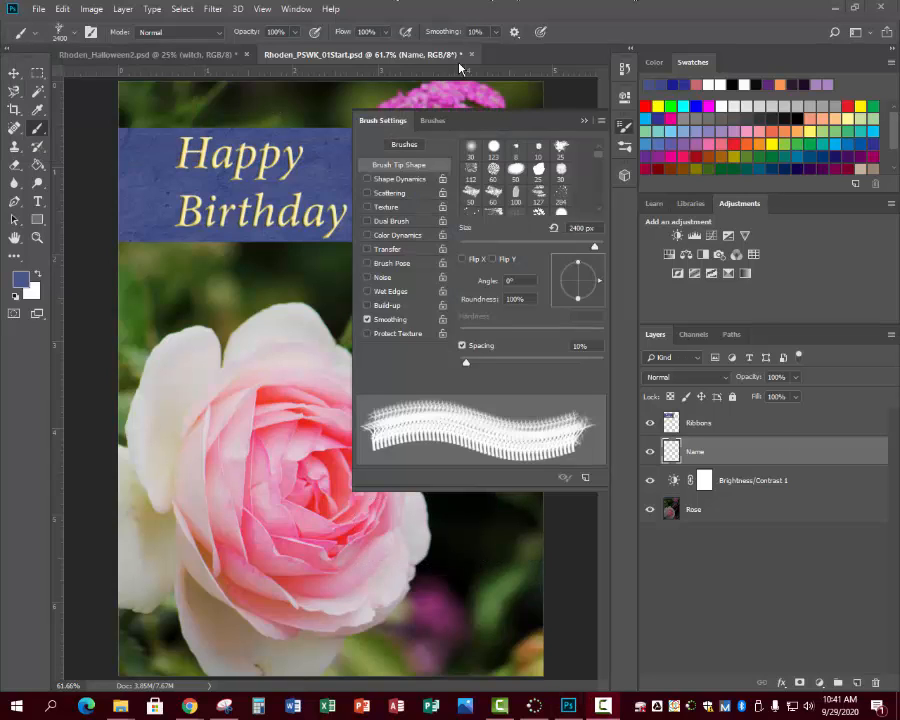
click(471, 151)
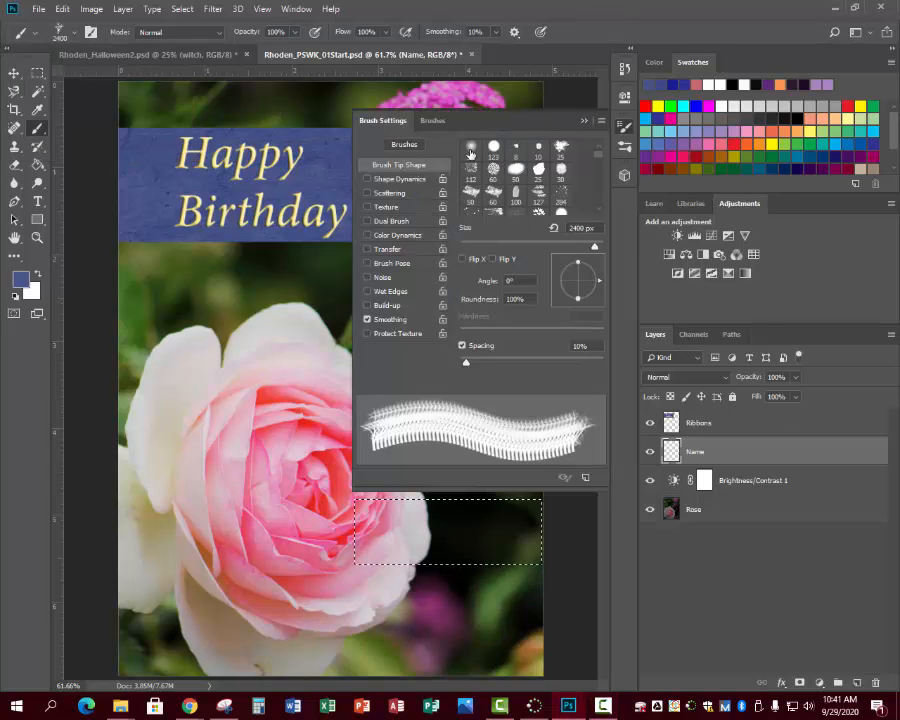
click(471, 151)
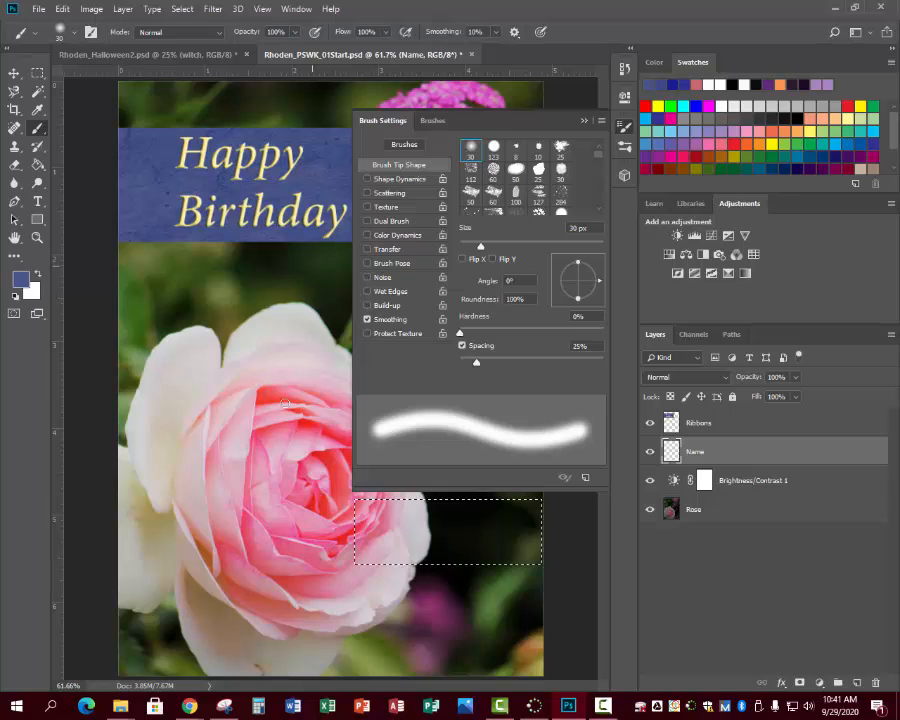
- Pick the Soft Round preset from General Brushes at 30 px and close the brush settings
click(431, 121)
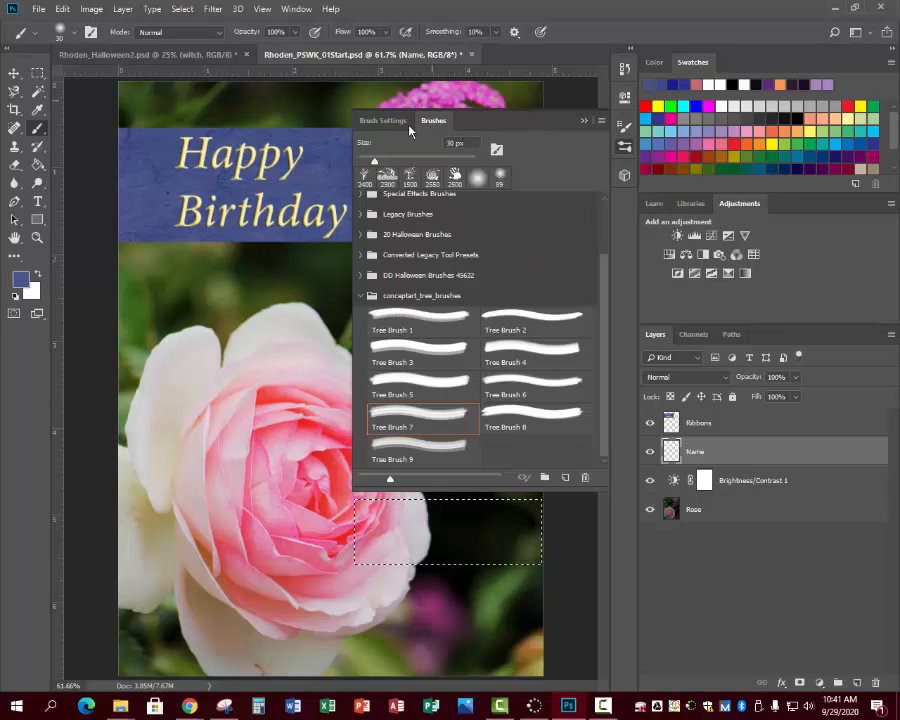
click(388, 121)
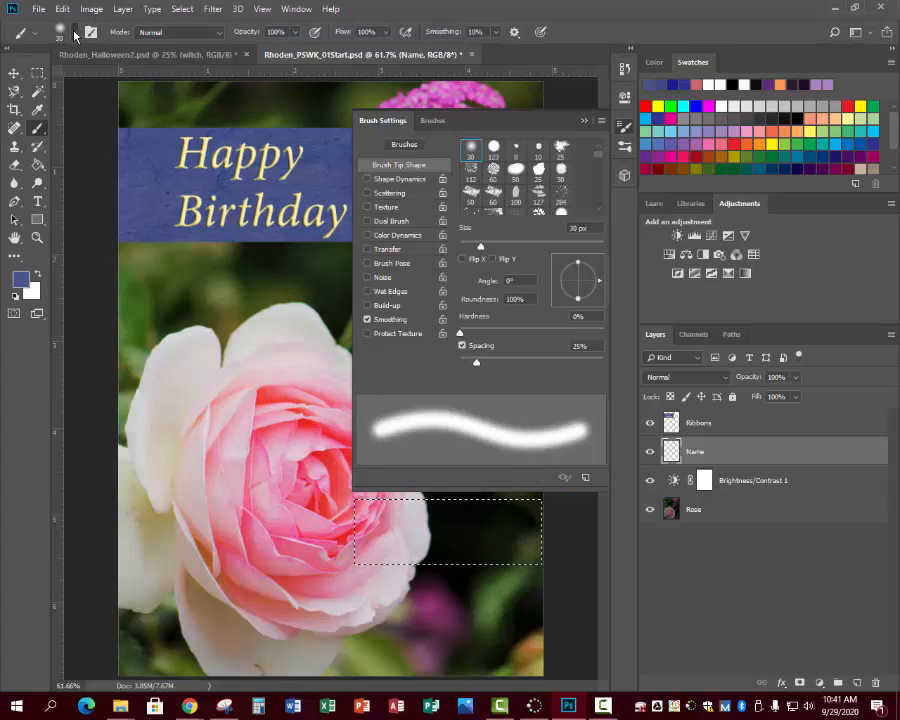
click(74, 33)
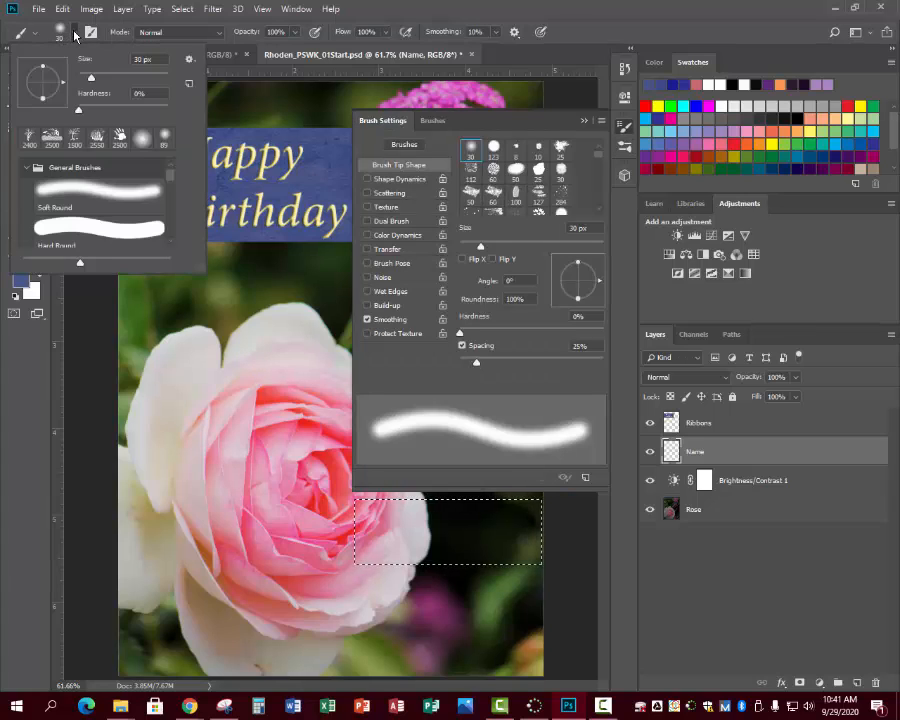
click(64, 193)
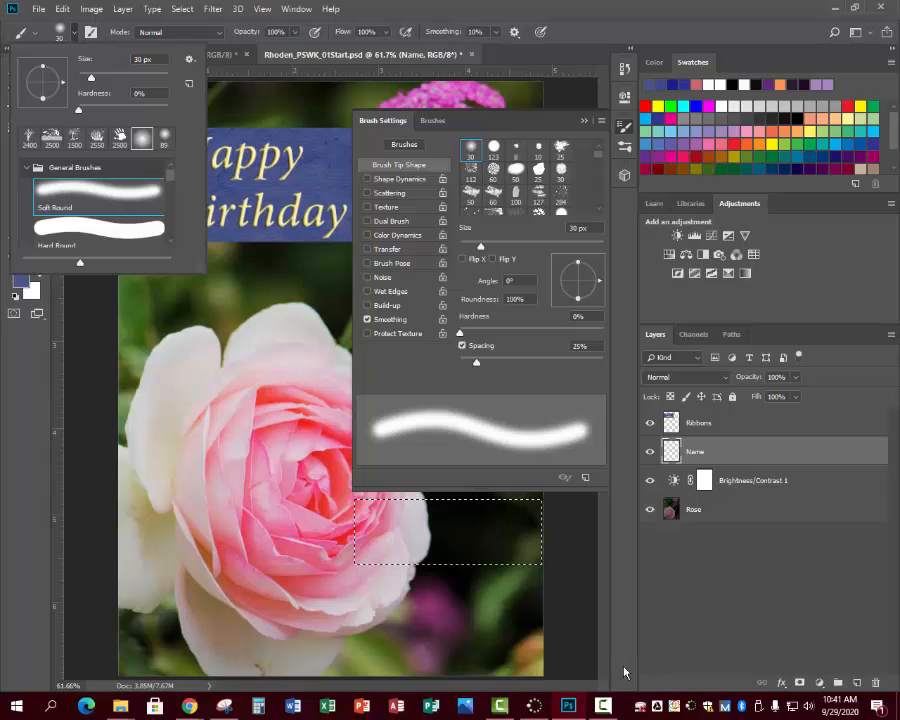
click(585, 122)
click(585, 122)
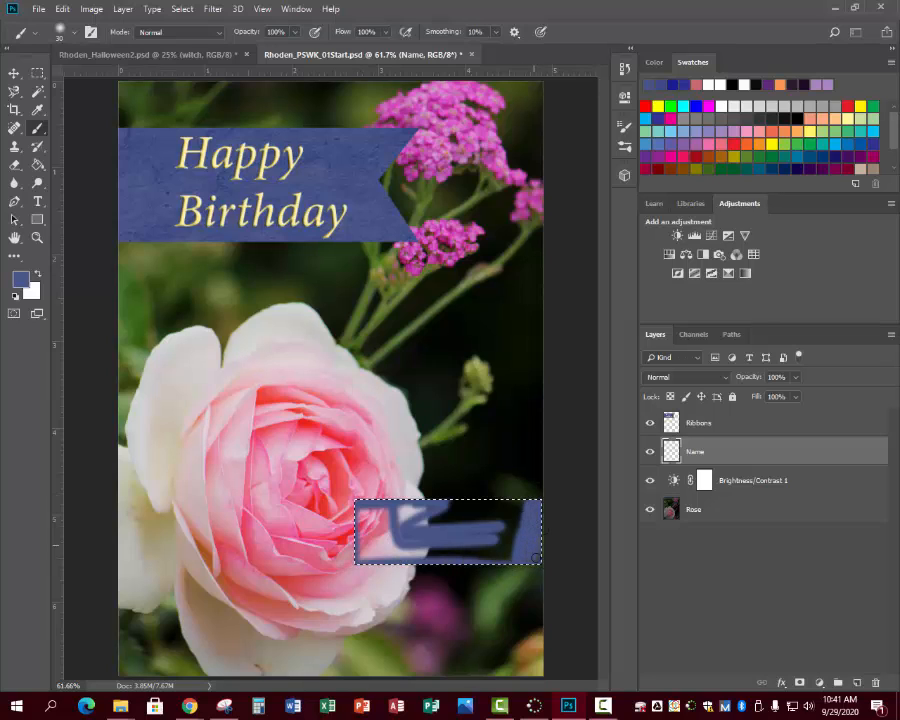
- Enlarge the brush to 80 px and paint the whole rectangular selection blue on the Name layer
click(56, 28)
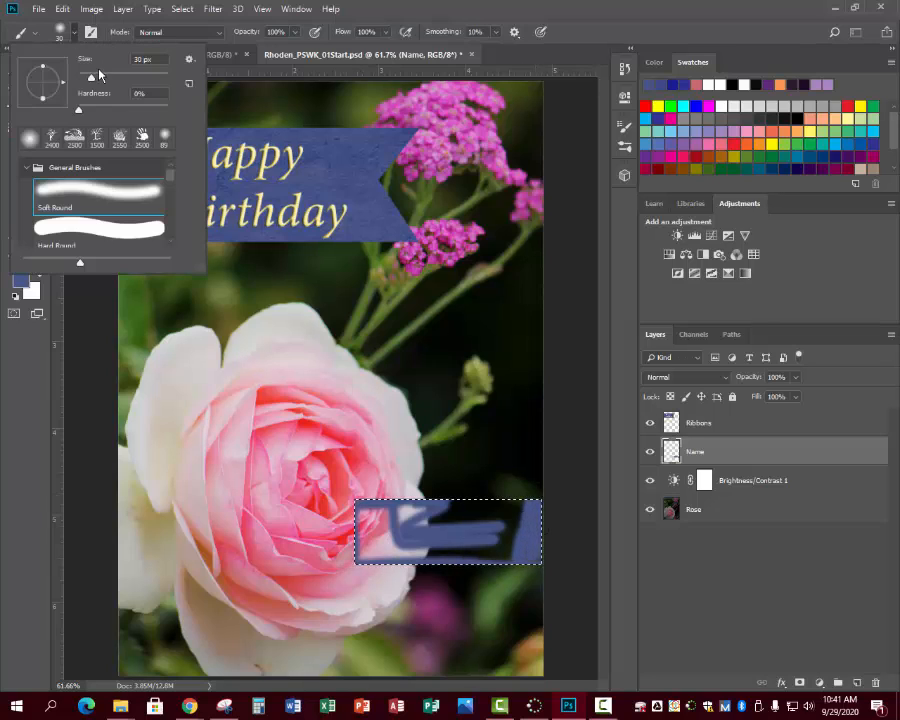
drag(91, 78, 113, 79)
mouse_move(392, 520)
mouse_down()
mouse_move(524, 521)
mouse_move(455, 516)
mouse_move(511, 510)
mouse_move(400, 500)
mouse_move(539, 508)
mouse_move(369, 498)
mouse_move(365, 547)
mouse_move(513, 545)
mouse_move(375, 519)
mouse_up()
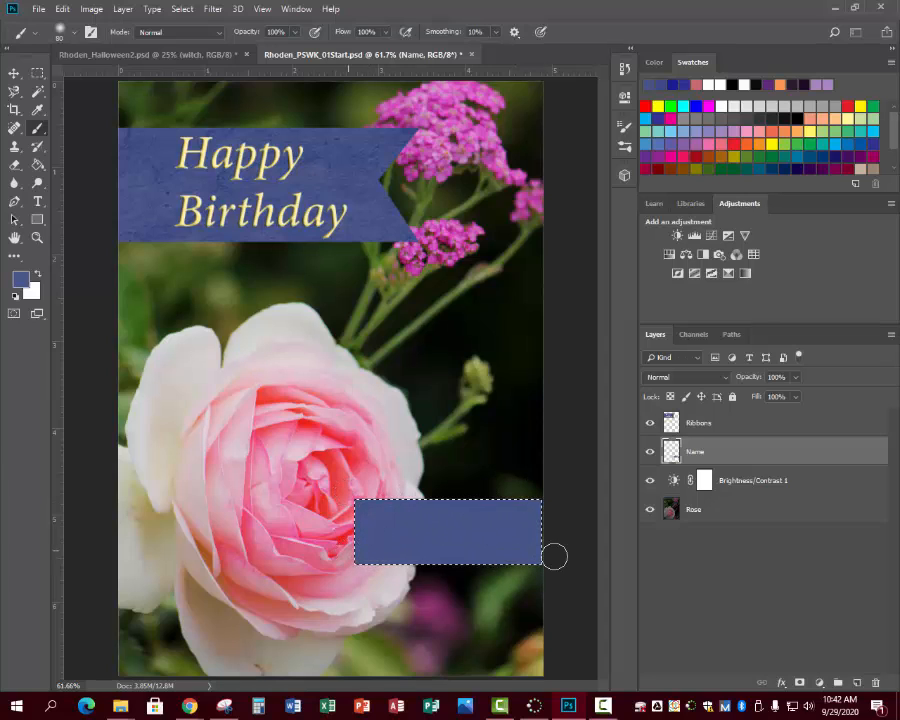
- Switch to the Paint Bucket tool and save the document
click(36, 166)
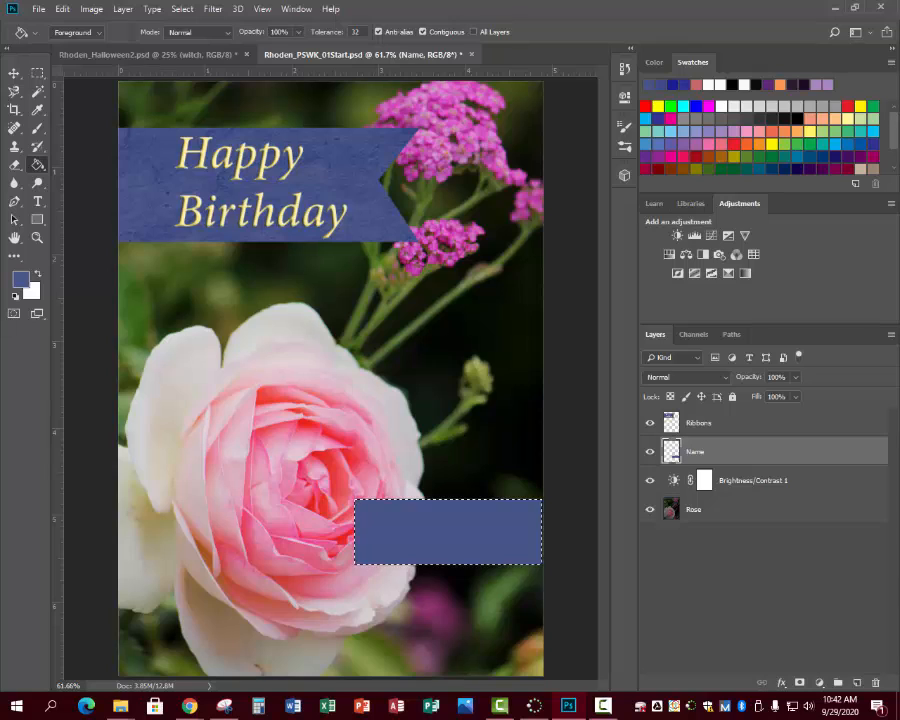
key(ctrl+d)
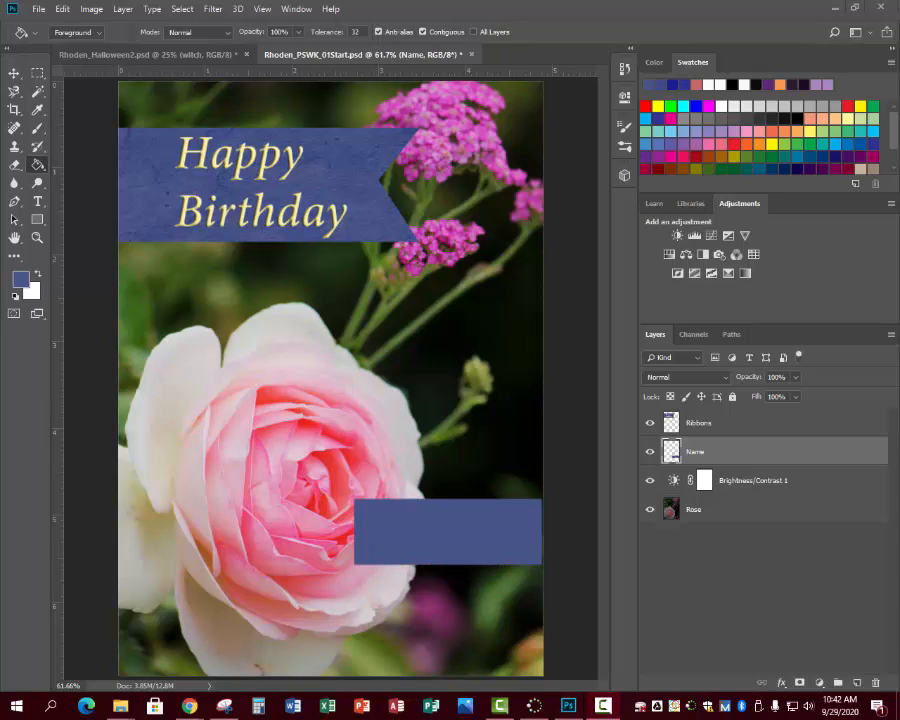
click(38, 9)
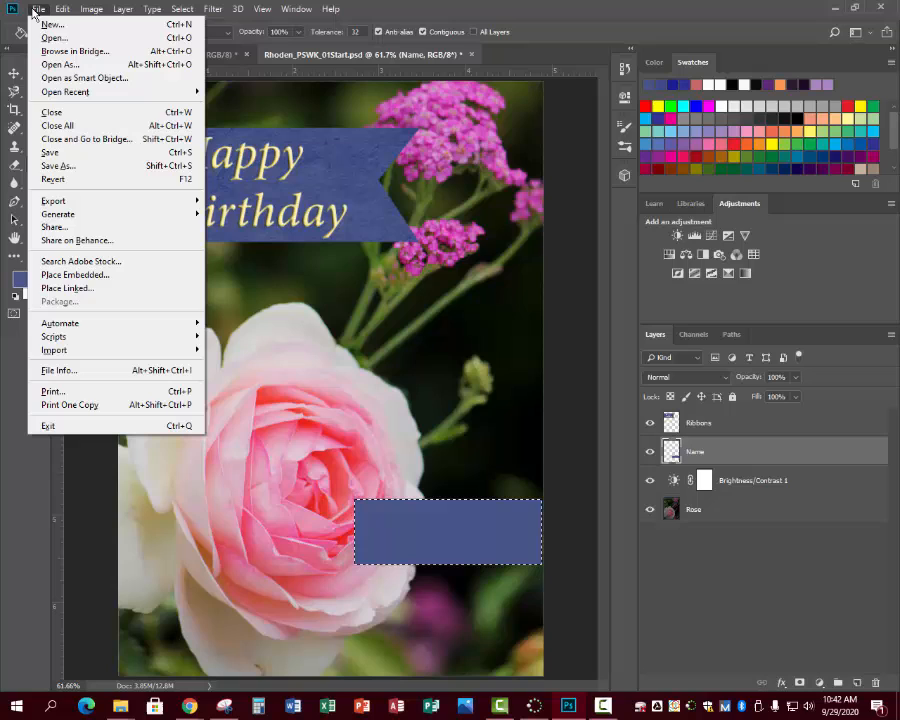
click(46, 153)
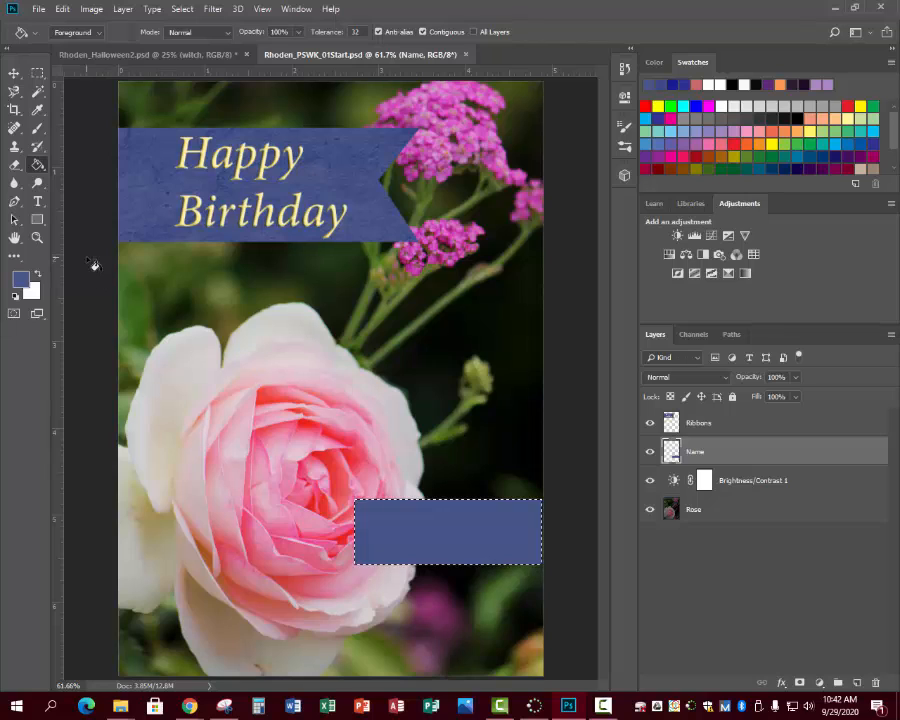
- With the Polygonal Lasso tool active, clear the selection around the blue ribbon and reset the colors to default black and white
click(16, 94)
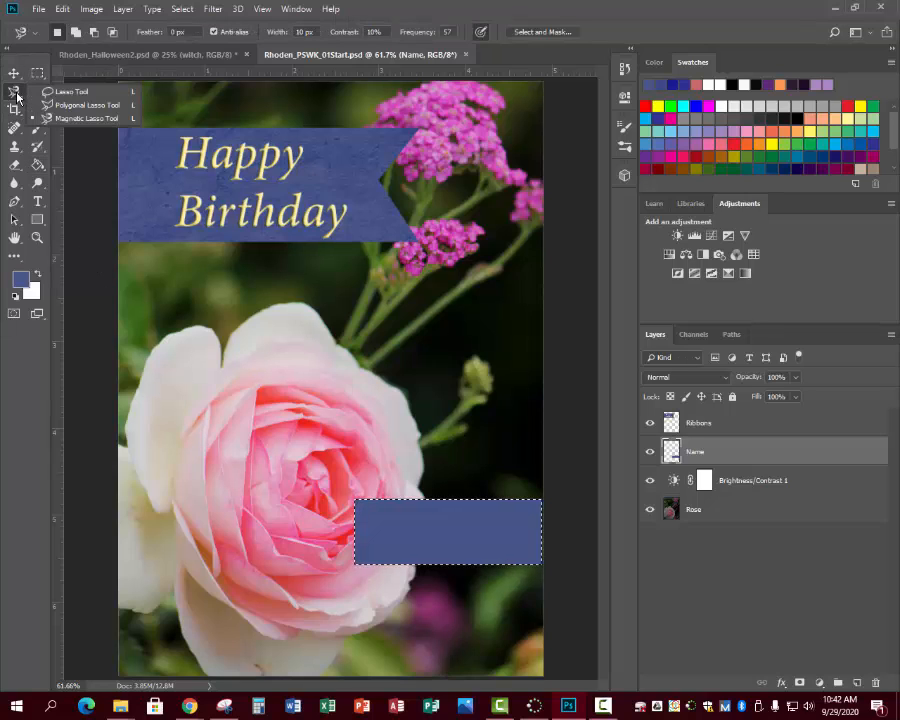
click(98, 117)
key(ctrl+d)
key(d)
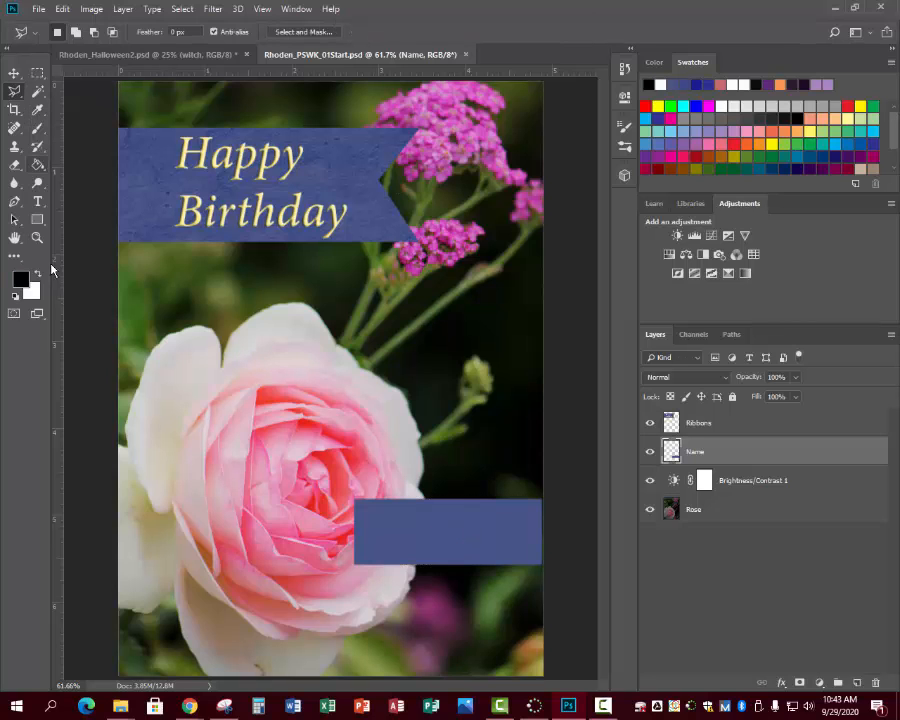
- Cut a triangular notch out of the blue name ribbon's left end with the Polygonal Lasso tool and deselect
key(z)
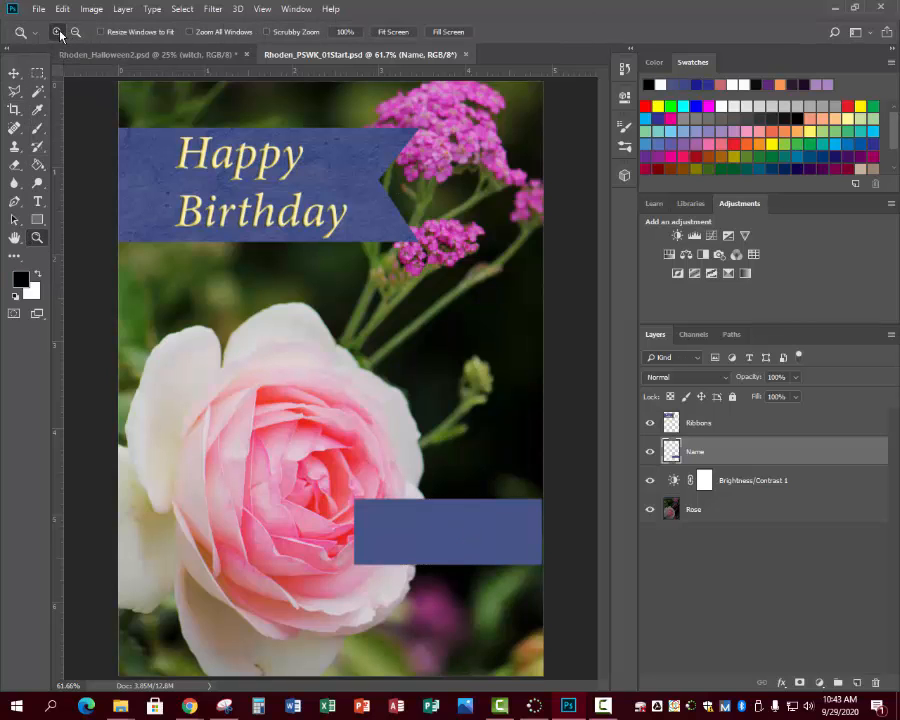
click(346, 487)
click(346, 486)
click(346, 486)
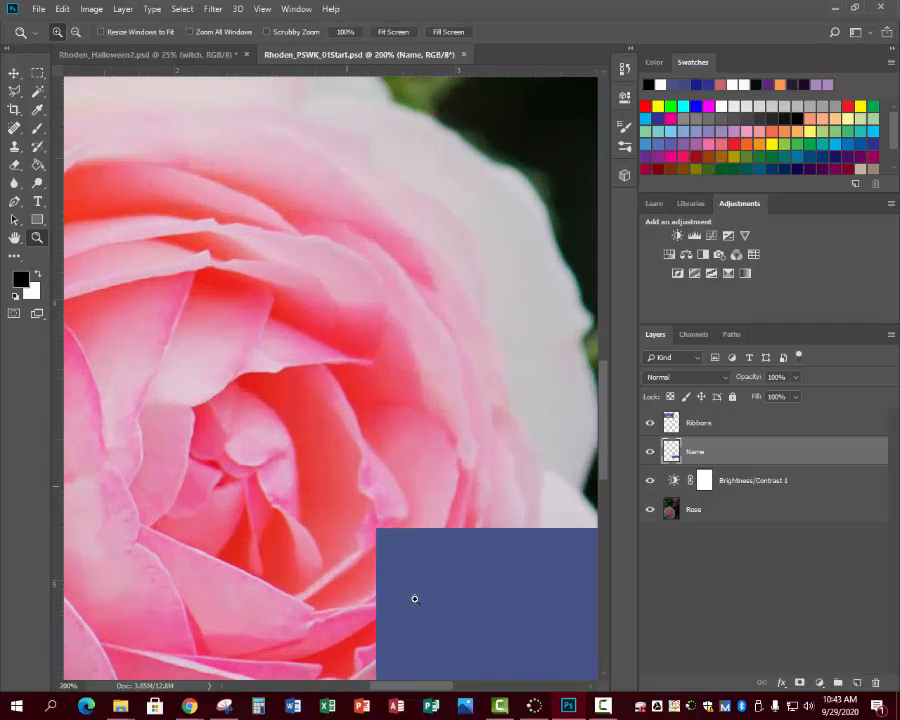
drag(598, 410, 605, 450)
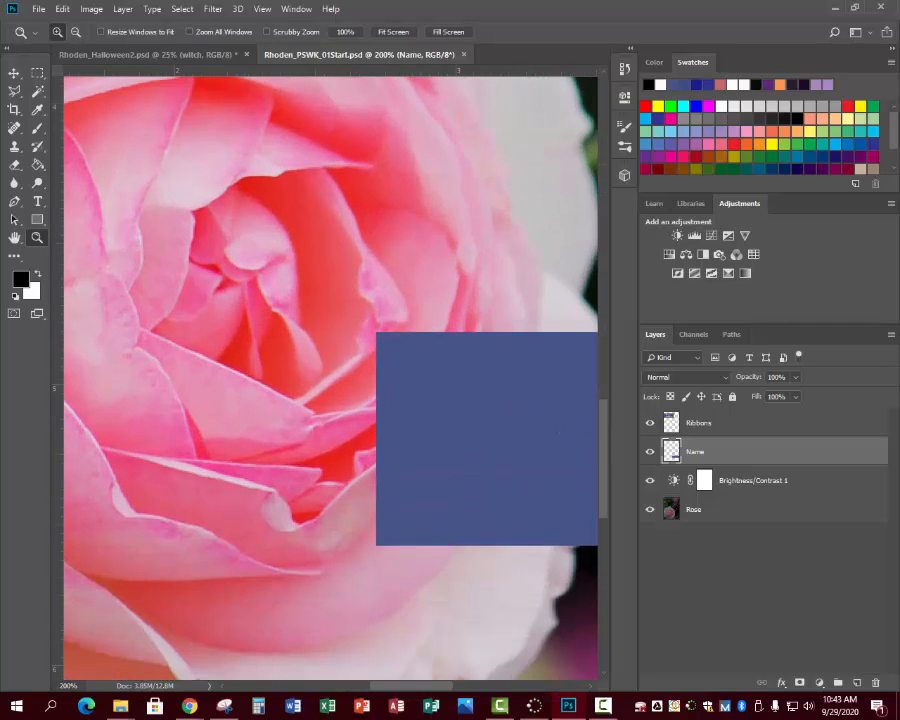
click(14, 90)
click(59, 104)
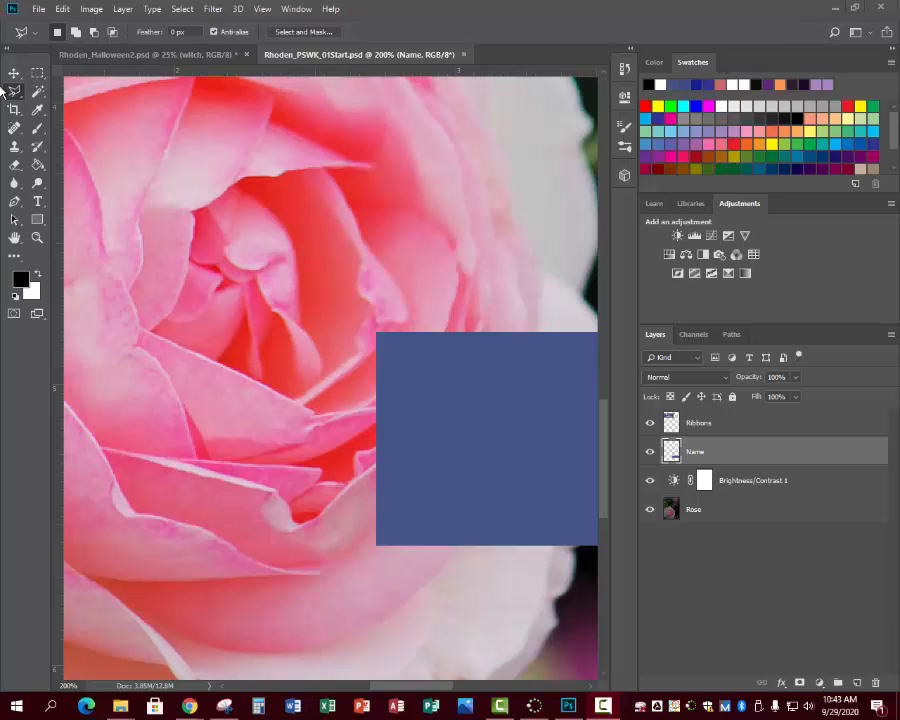
click(377, 544)
click(458, 438)
double_click(377, 335)
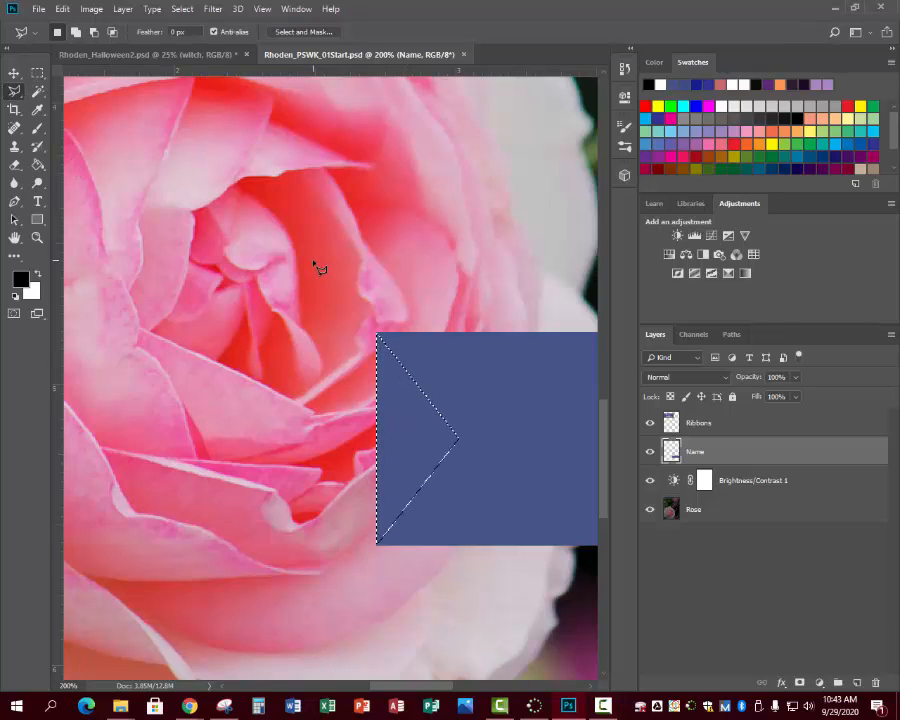
key(Delete)
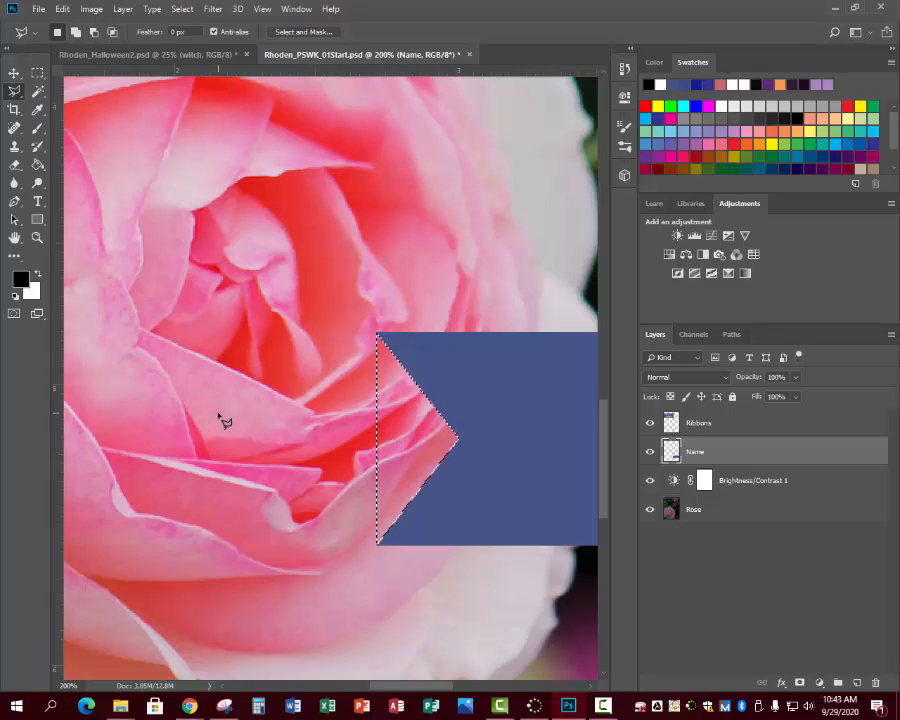
key(ctrl+d)
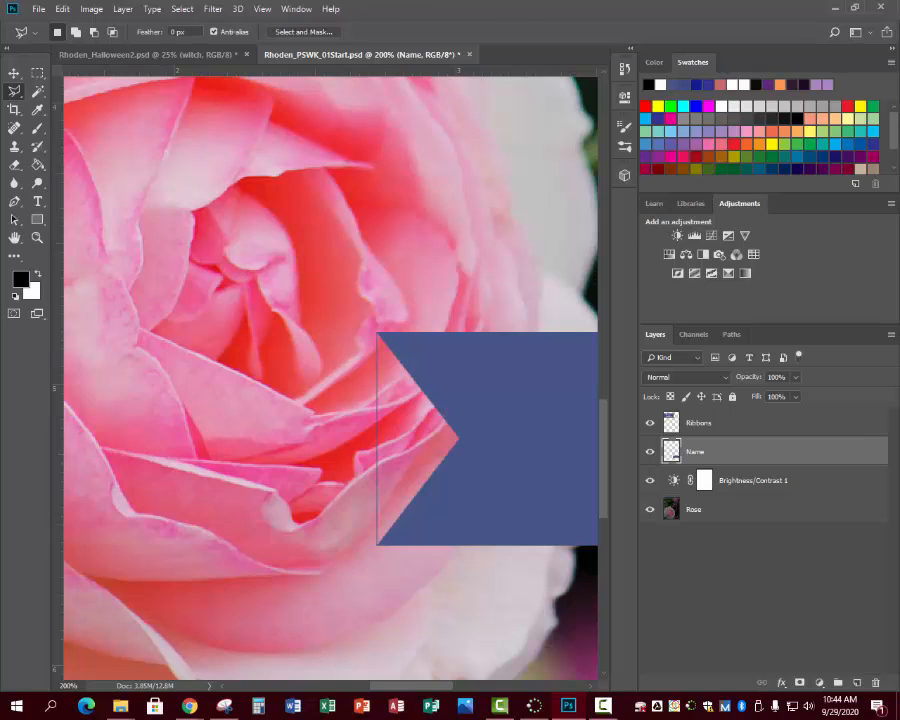
- Erase the thin blue line left along the open edge of the ribbon's notch with the Eraser tool
key(e)
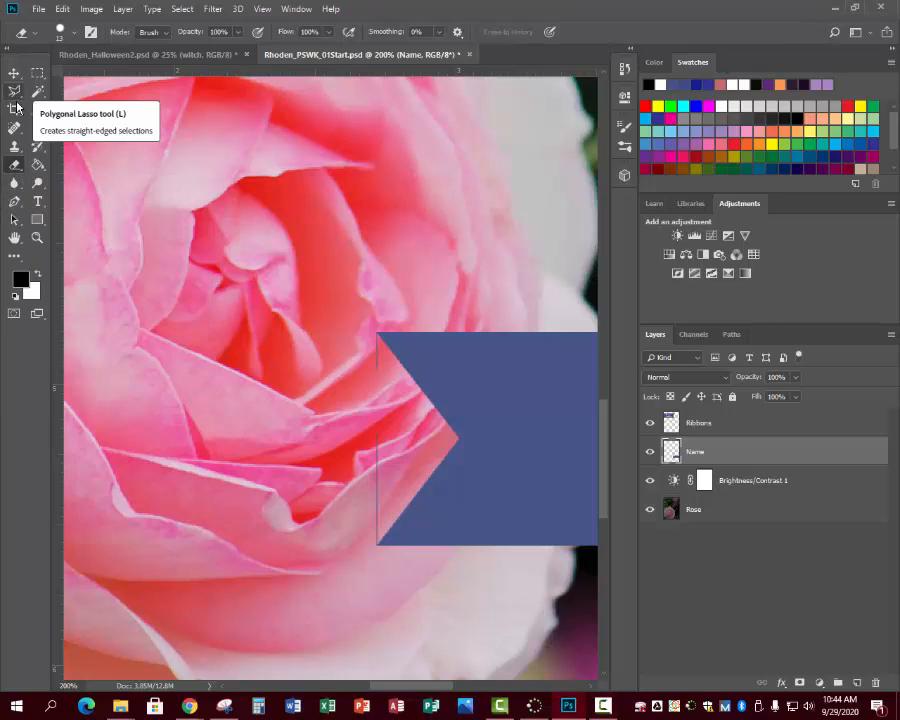
right_click(16, 167)
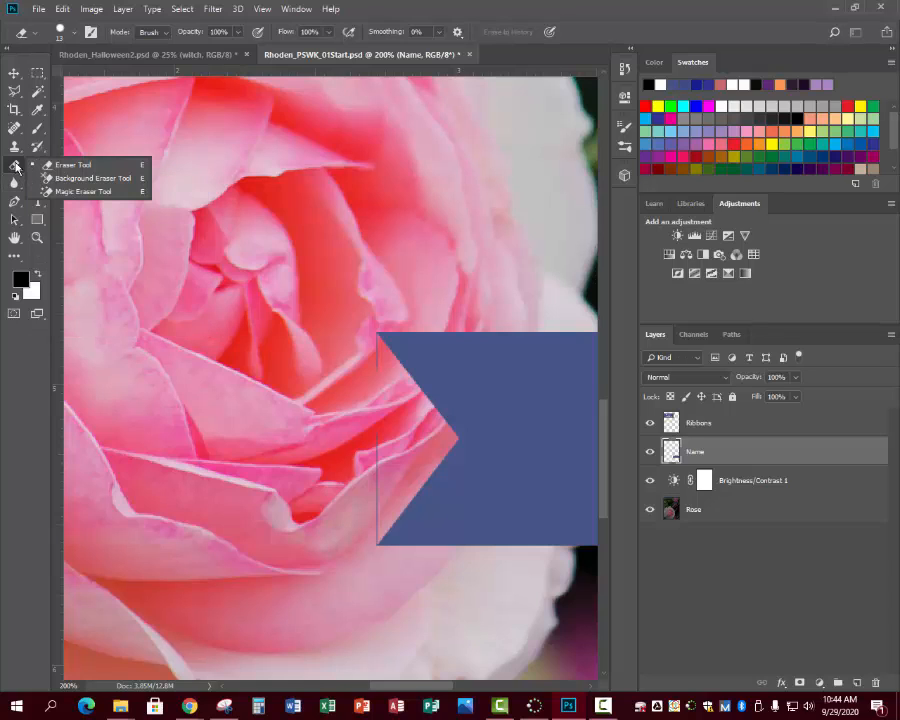
click(60, 167)
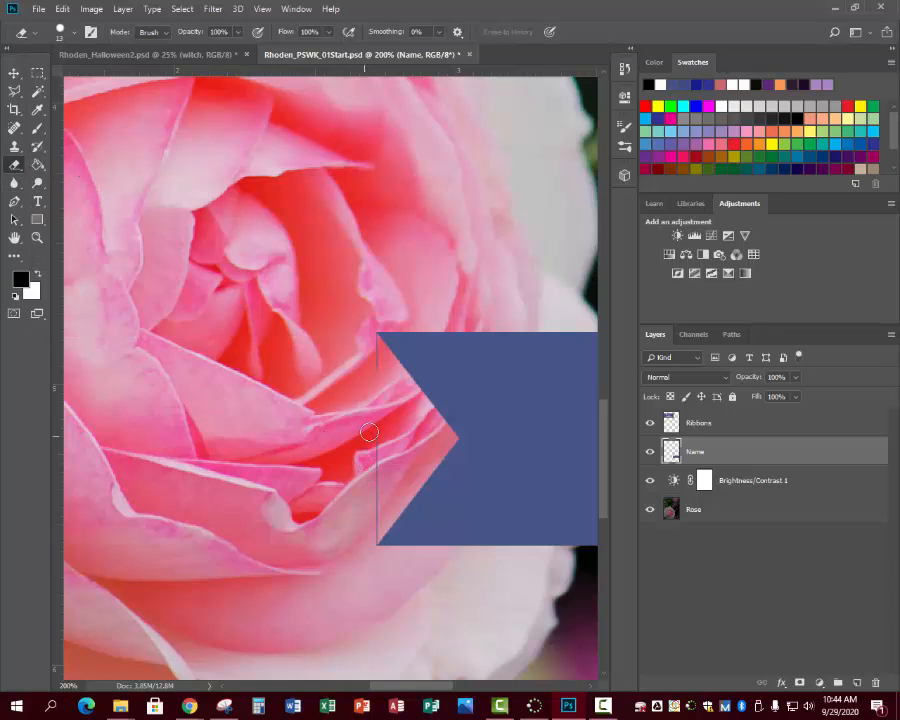
drag(377, 438, 379, 506)
drag(383, 391, 368, 344)
drag(374, 518, 371, 534)
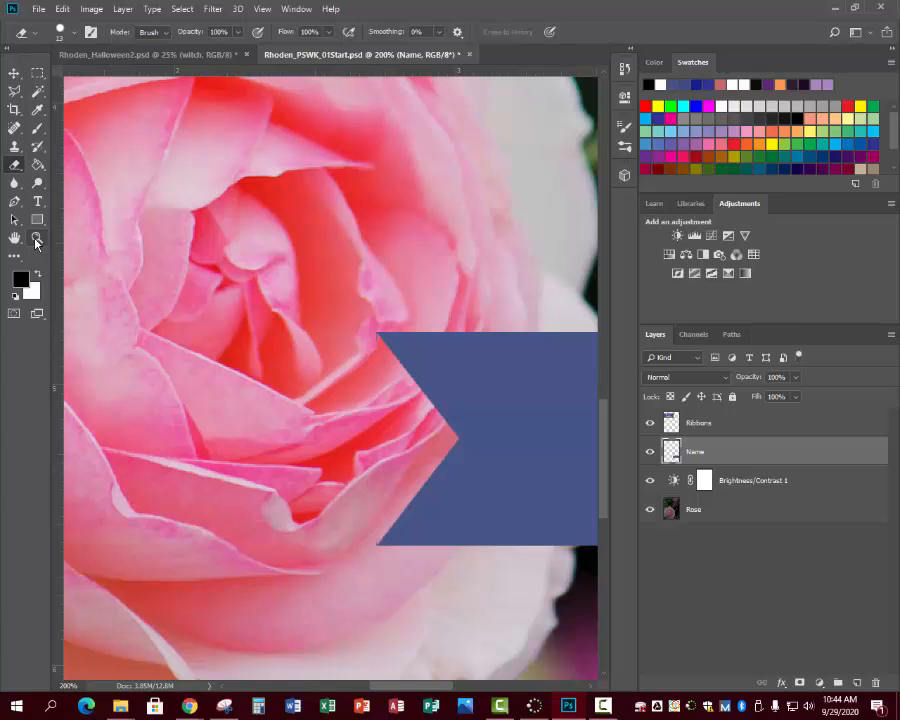
- Erase the remaining blue specks at the two tips of the ribbon's notch at 400% magnification
key(z)
click(367, 437)
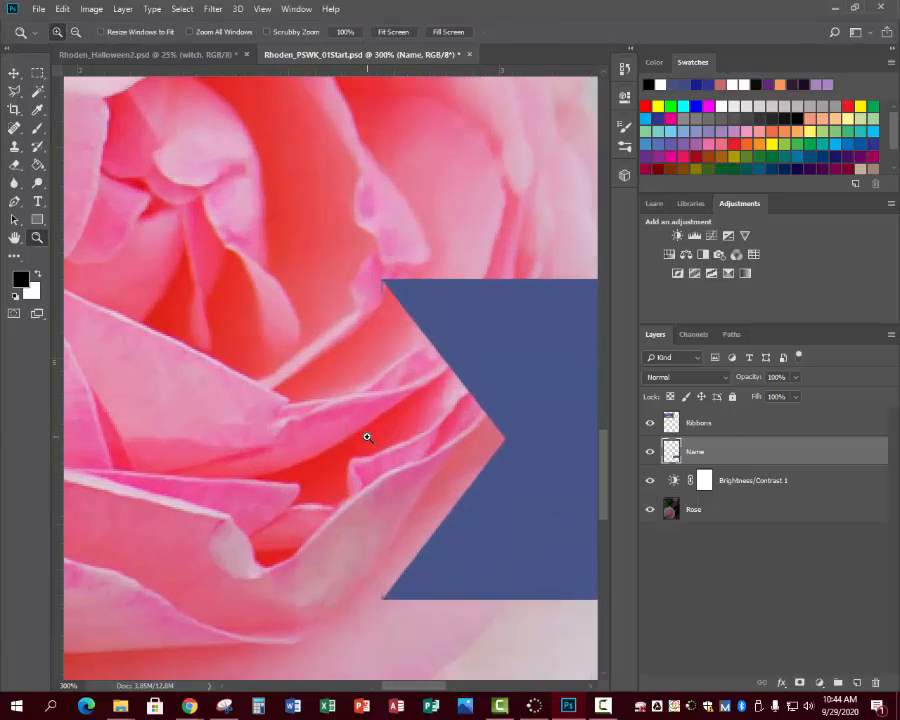
click(367, 437)
scroll(458, 532, up, 3)
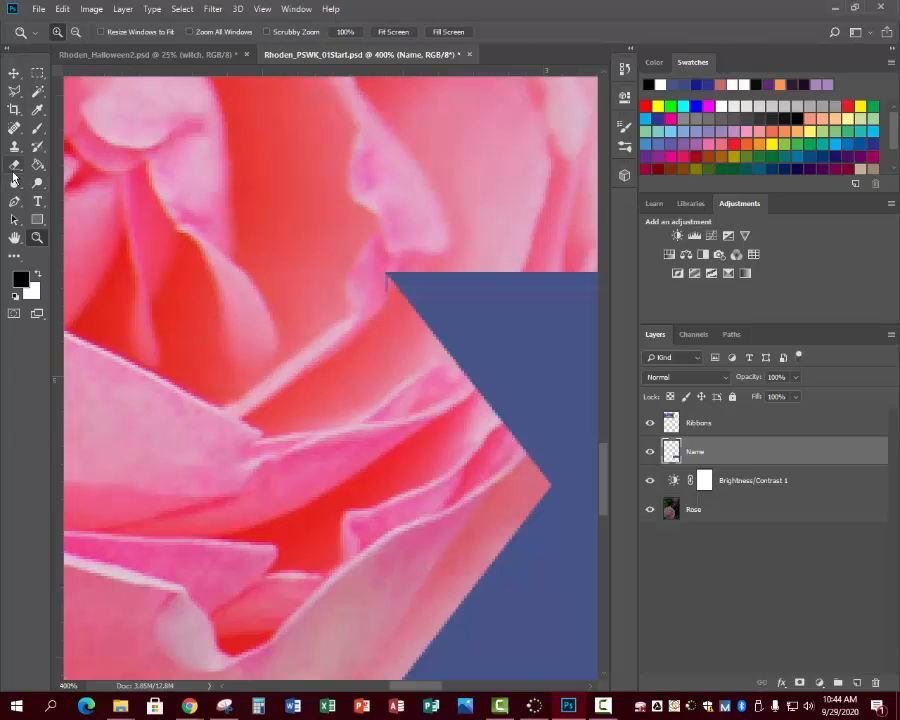
key(e)
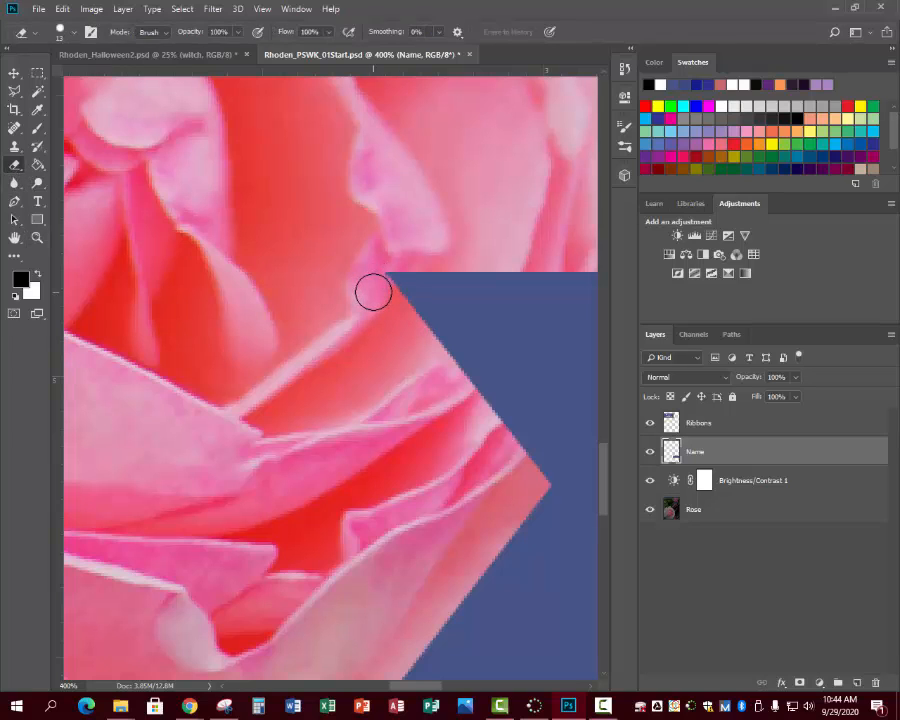
scroll(386, 530, down, 3)
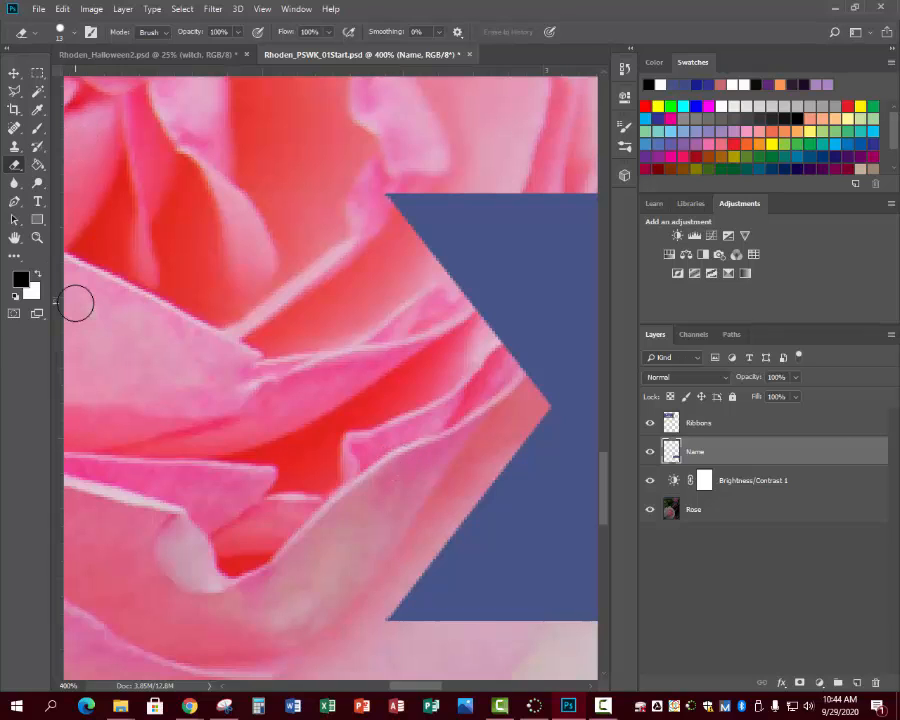
- Fit the whole image on screen and start a text layer on the blue name ribbon with a 32 pt font size
click(37, 237)
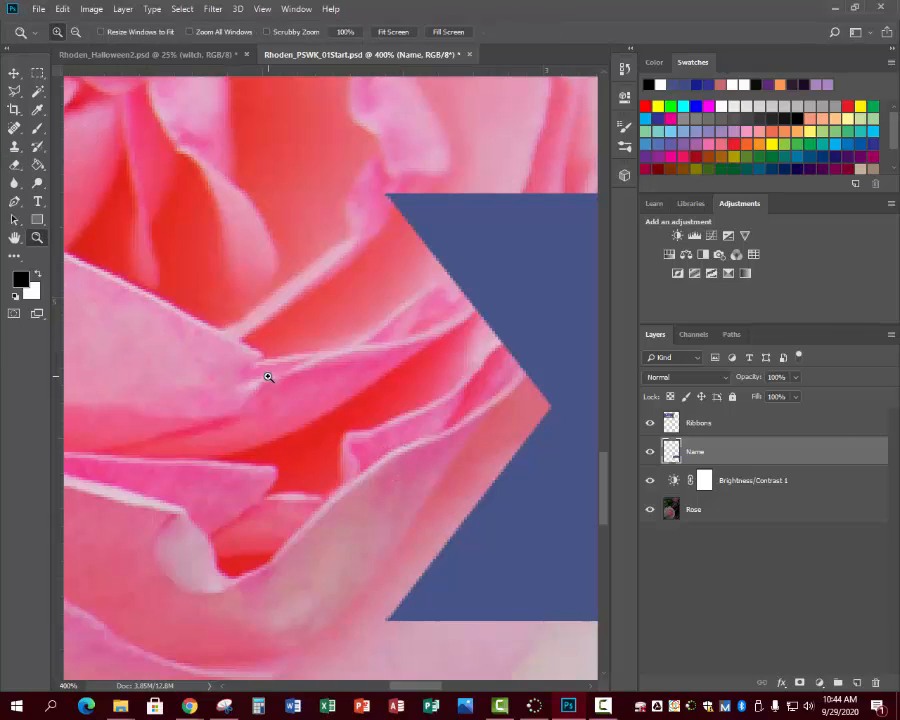
key(alt)
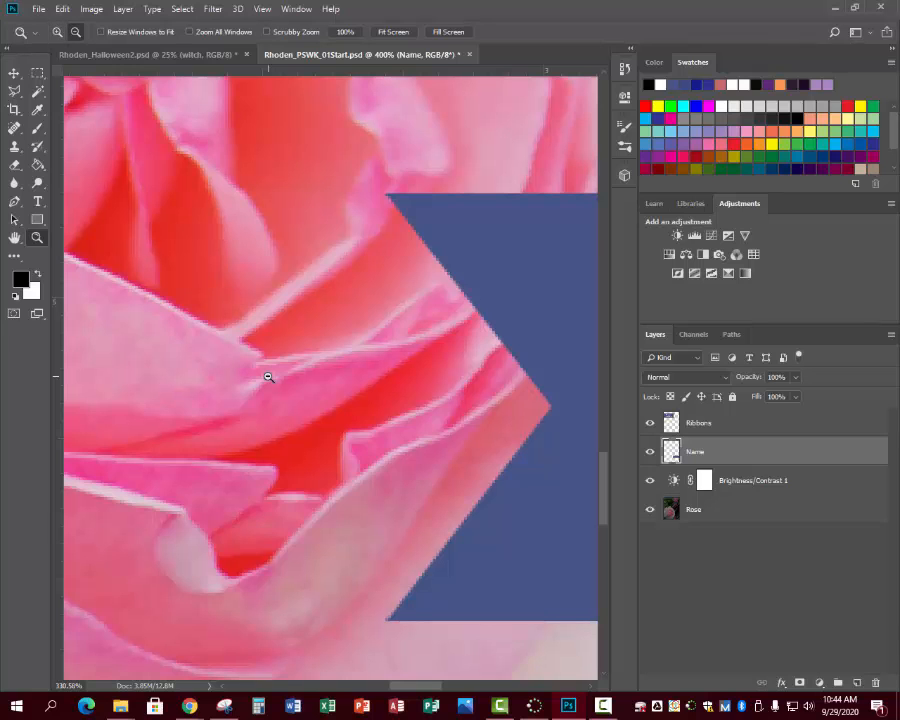
alt+click(268, 376)
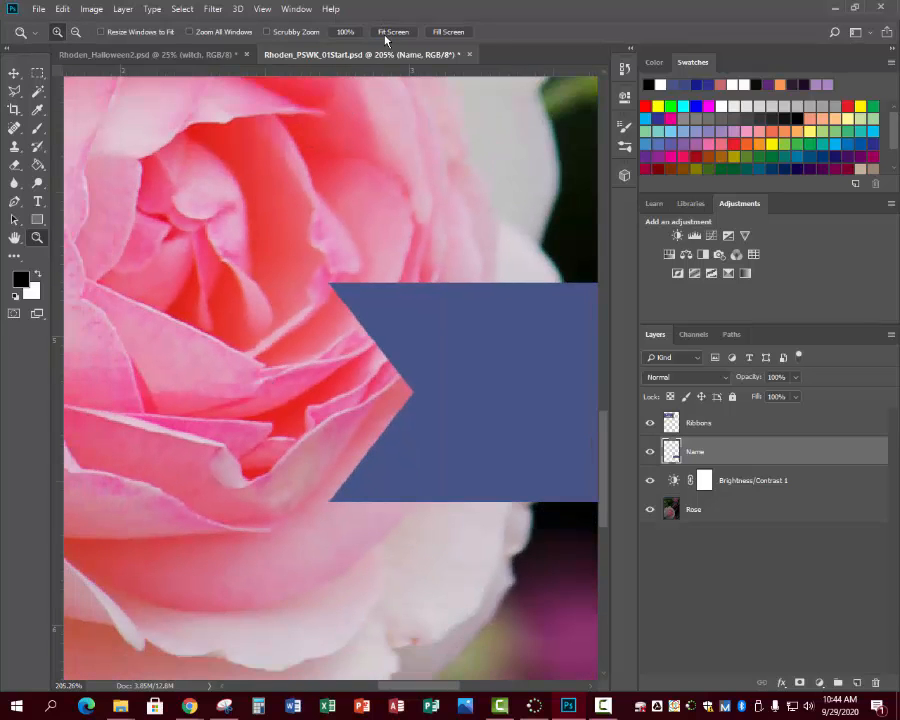
click(390, 32)
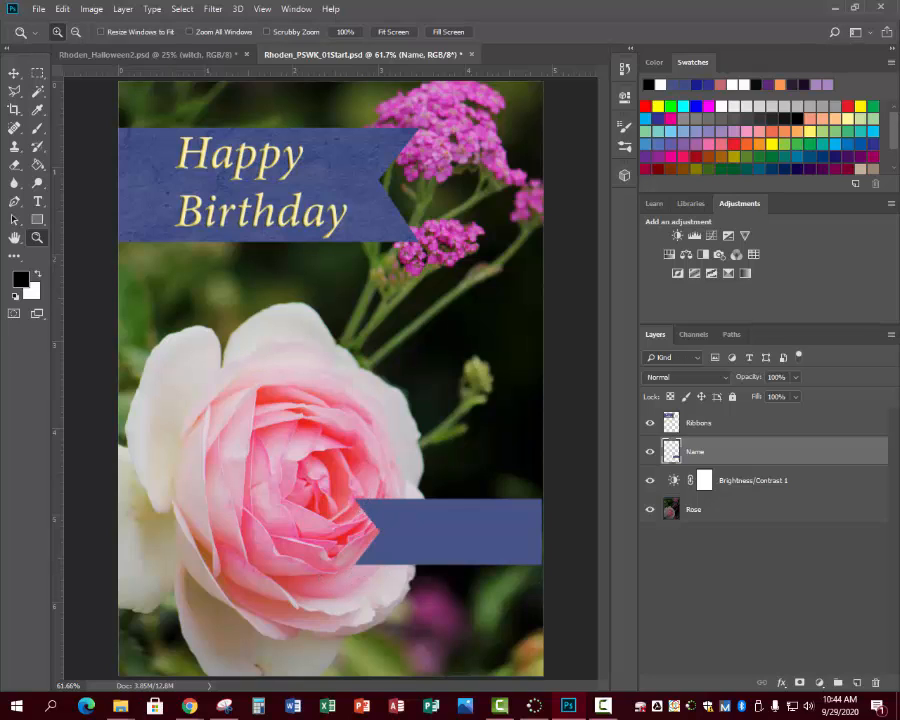
key(F10)
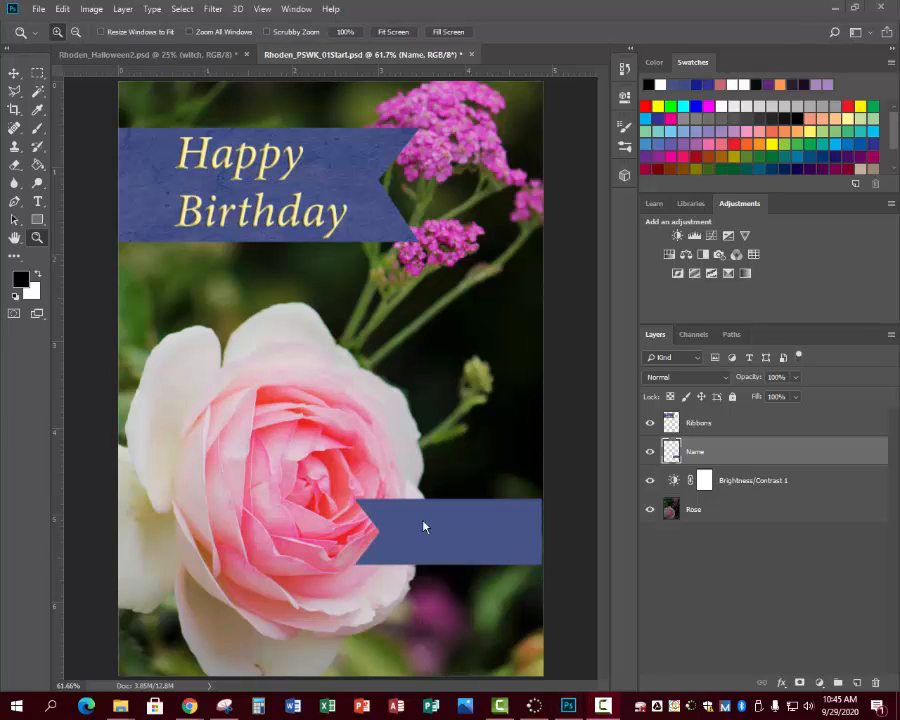
click(37, 201)
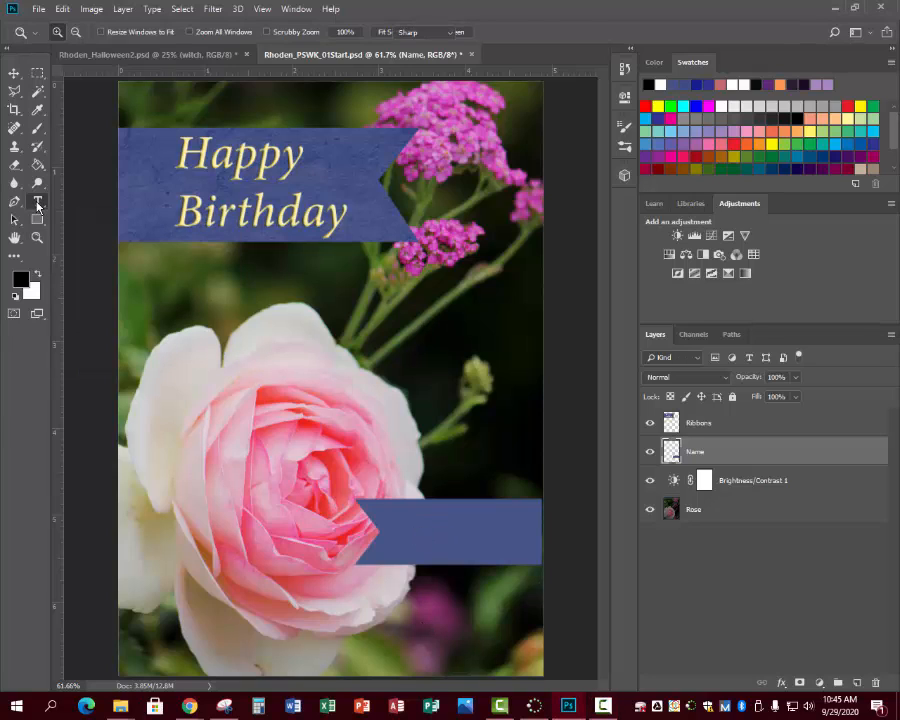
click(390, 531)
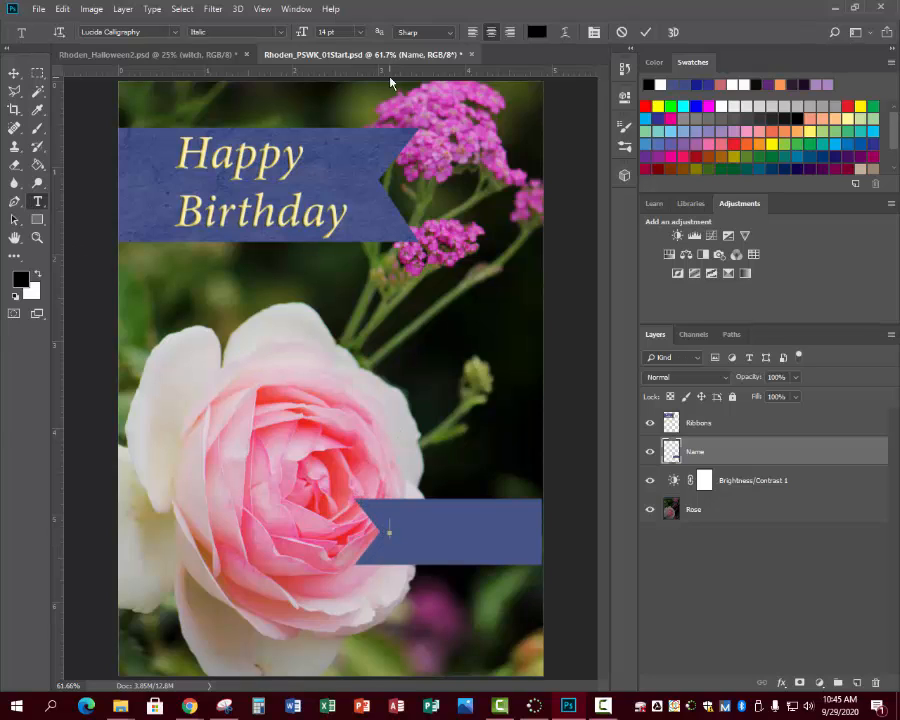
click(360, 32)
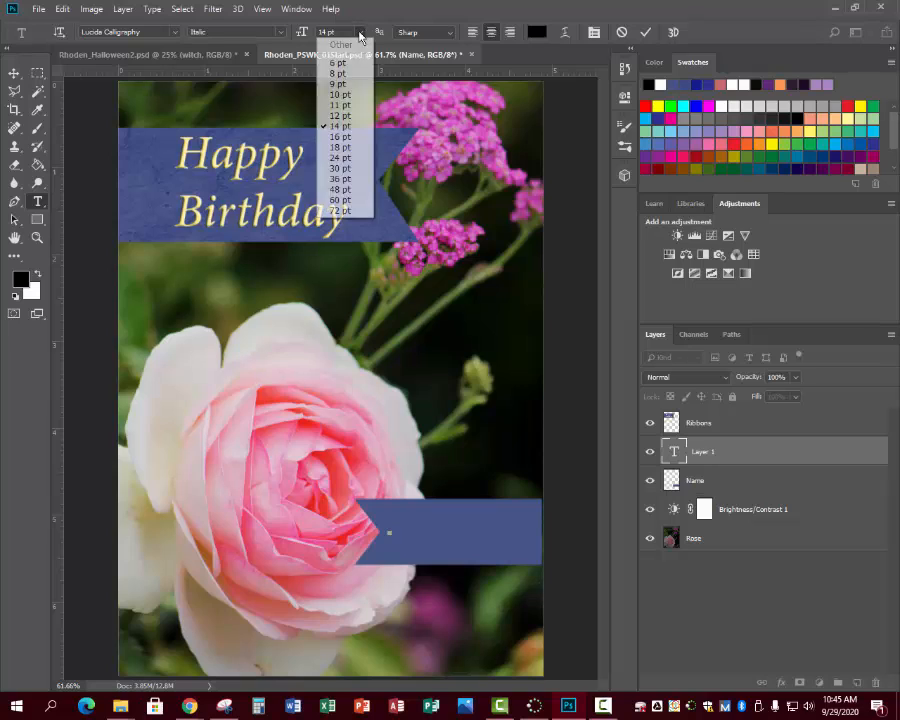
click(340, 168)
click(309, 34)
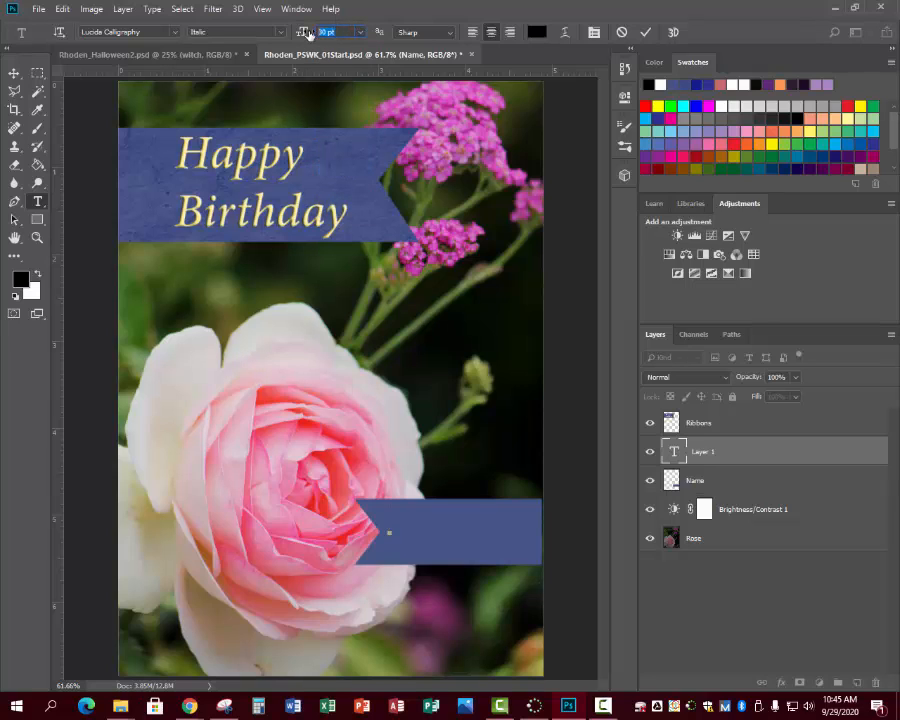
text(32)
- Set the text font to Goudy Stout and enter the recipient's first name on the name ribbon
click(446, 33)
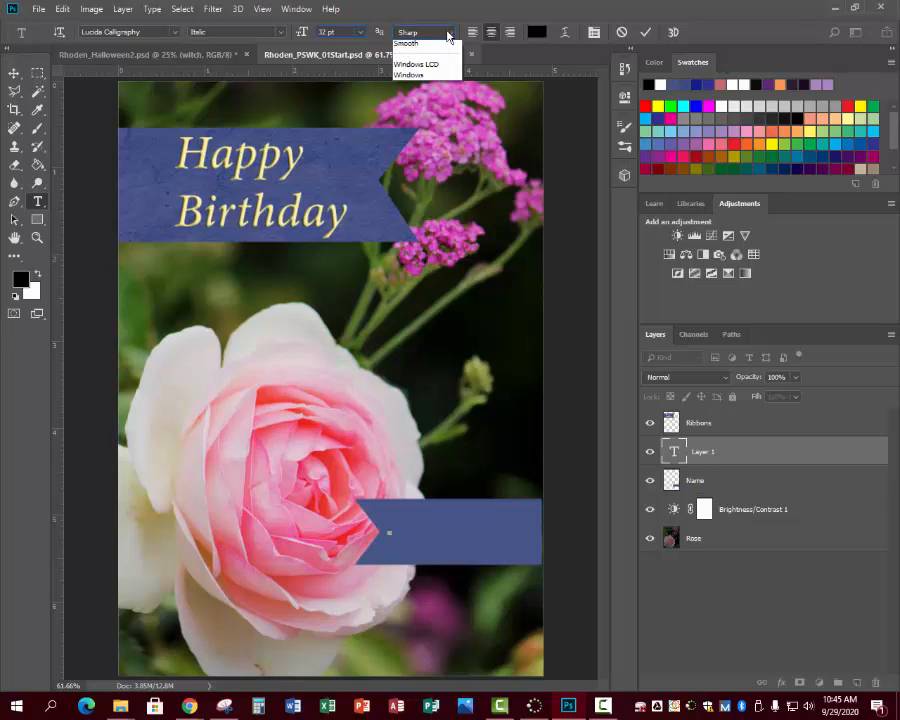
click(282, 36)
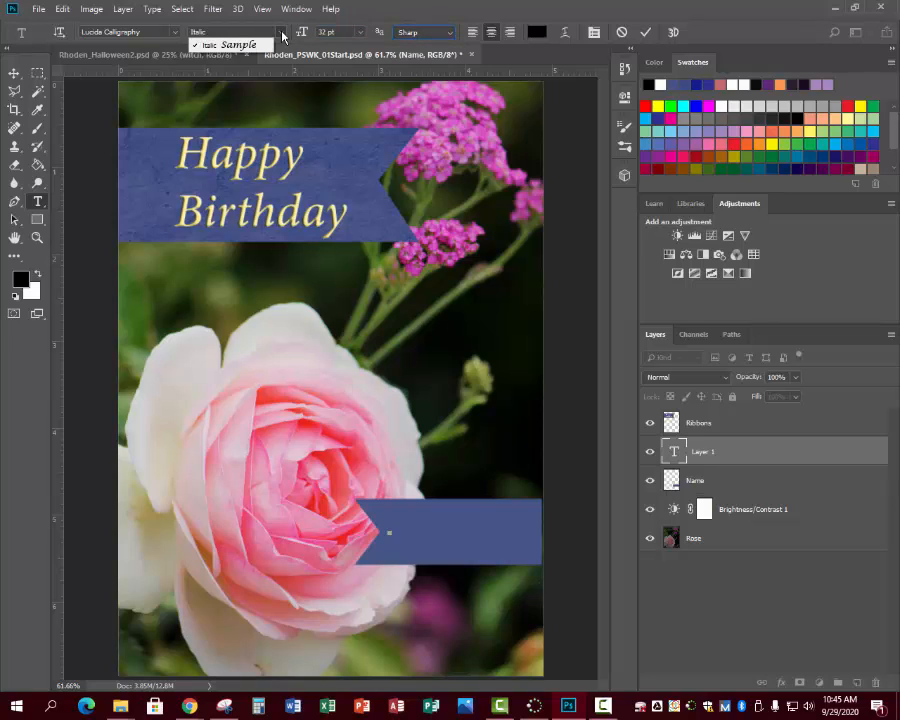
click(176, 38)
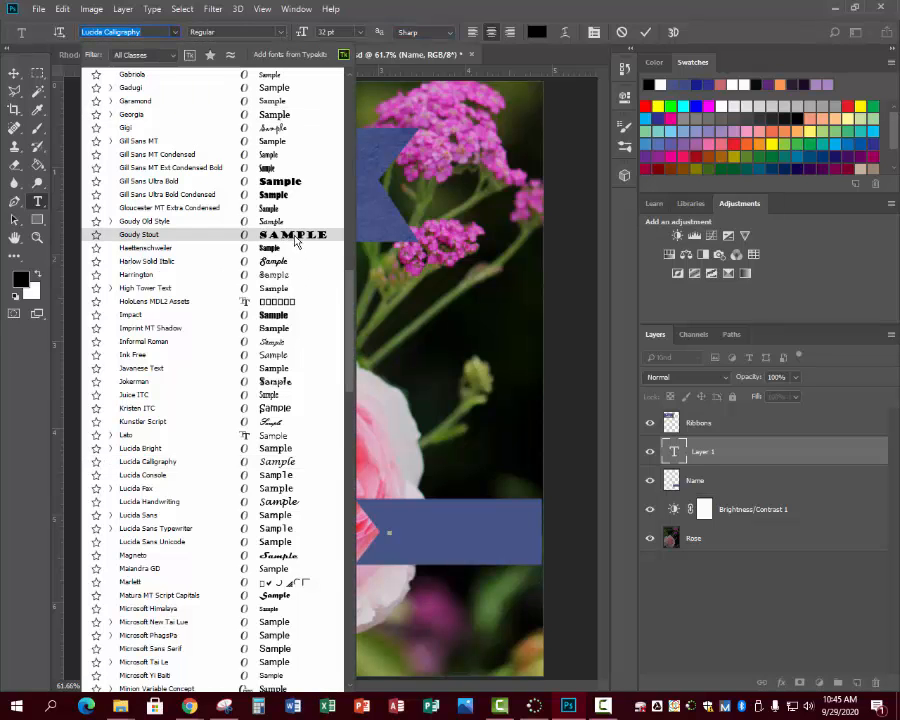
click(270, 236)
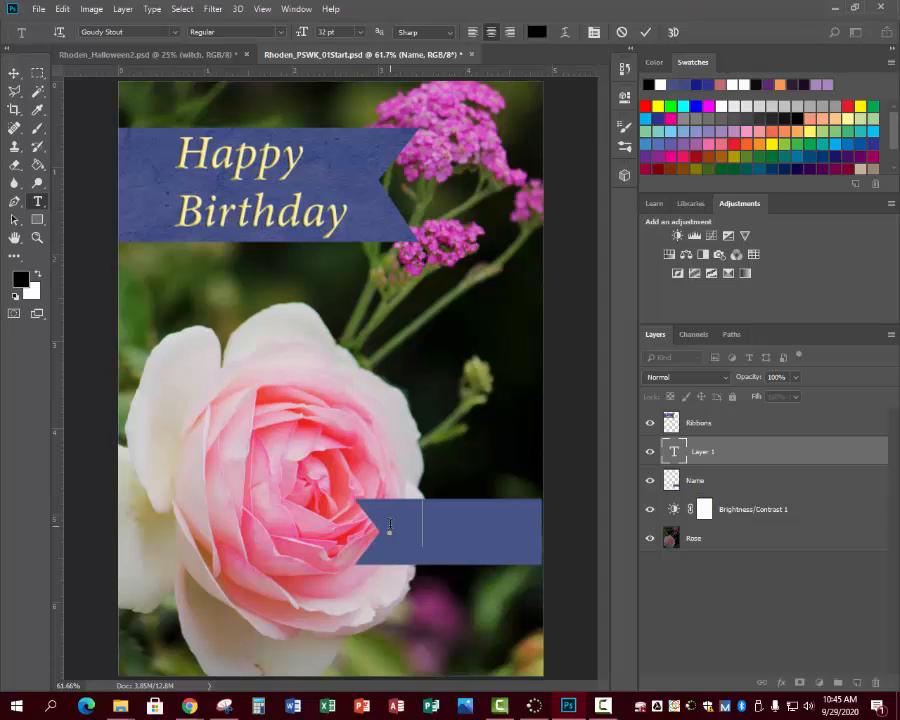
text(MISTY)
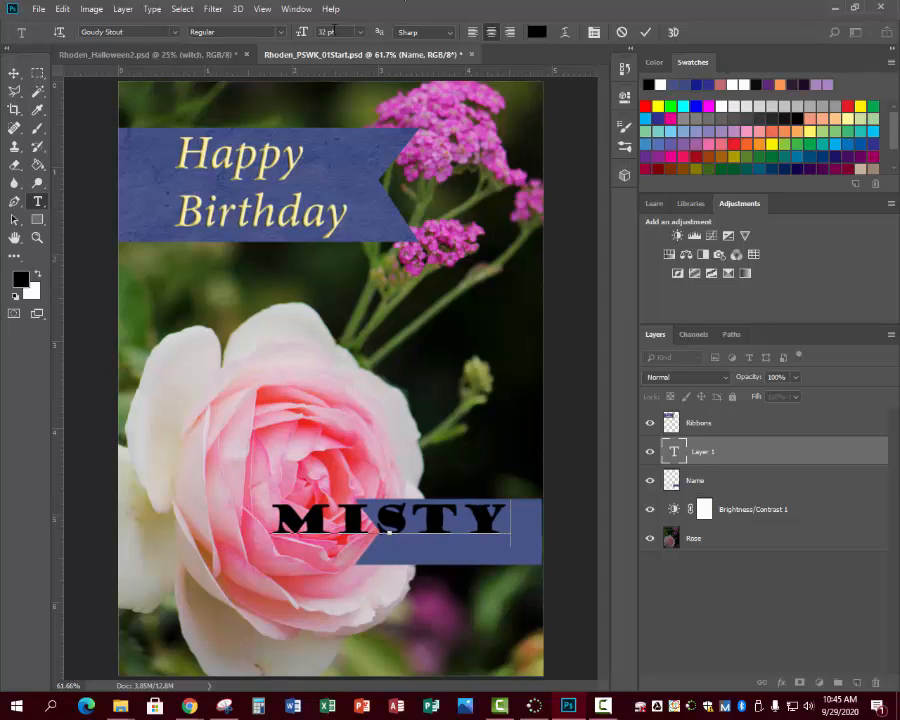
- Set the name text's size to 20 pt and move the text so it sits centered on the blue ribbon
click(334, 31)
key(Return)
double_click(389, 531)
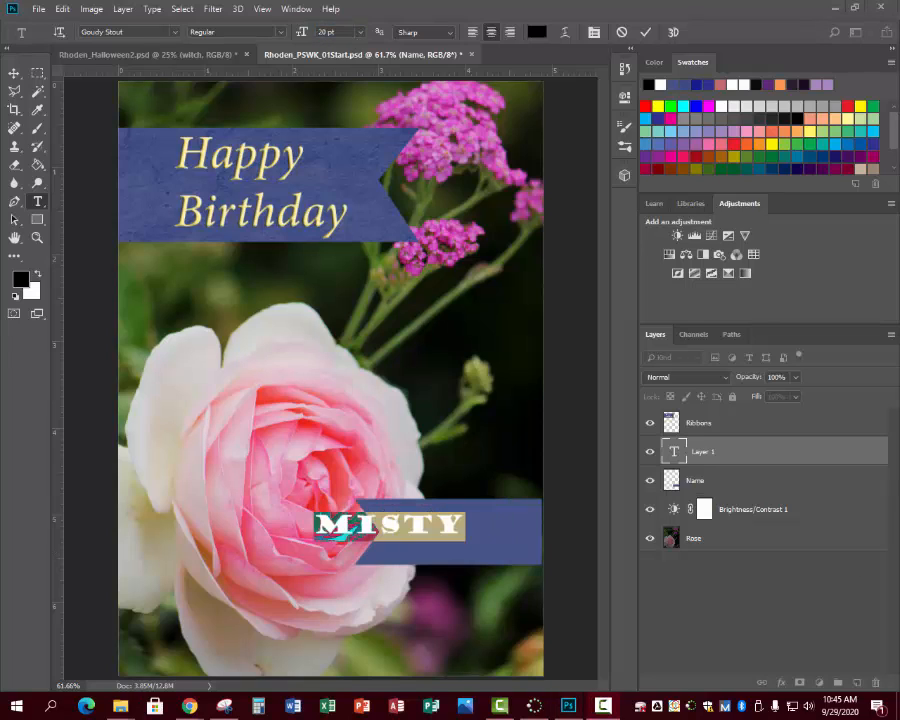
click(358, 541)
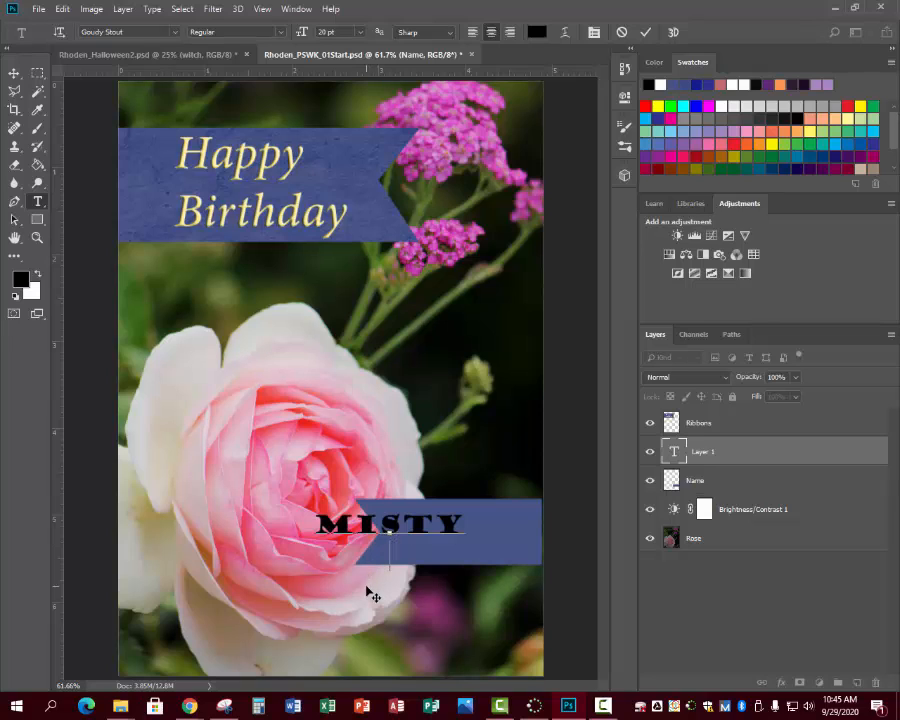
drag(372, 595, 438, 598)
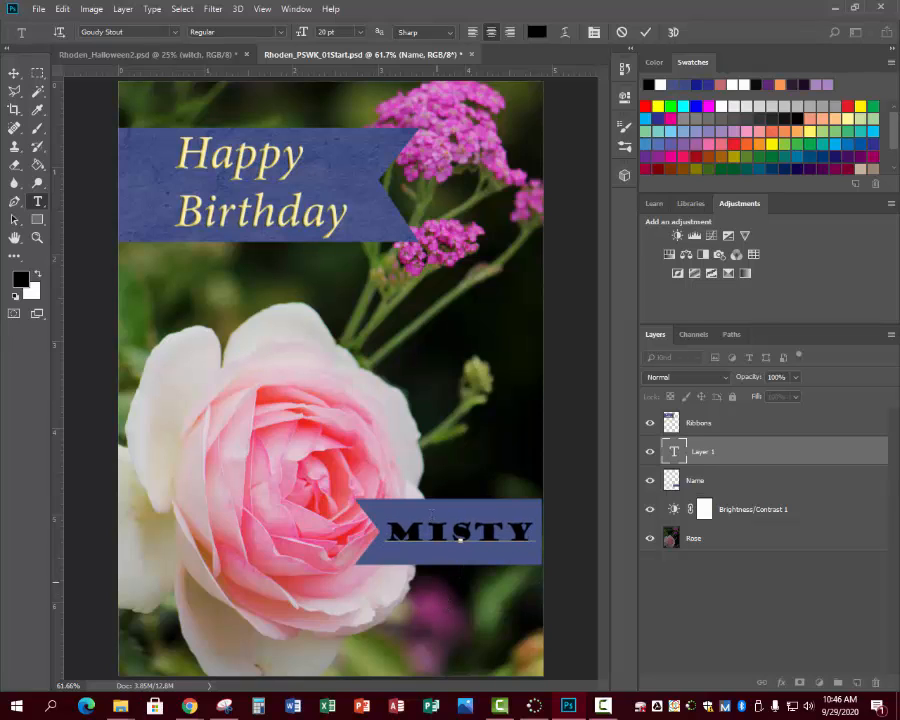
- Select the name text and sample the pale yellow of the Happy Birthday lettering with the Eyedropper tool
drag(390, 530, 533, 531)
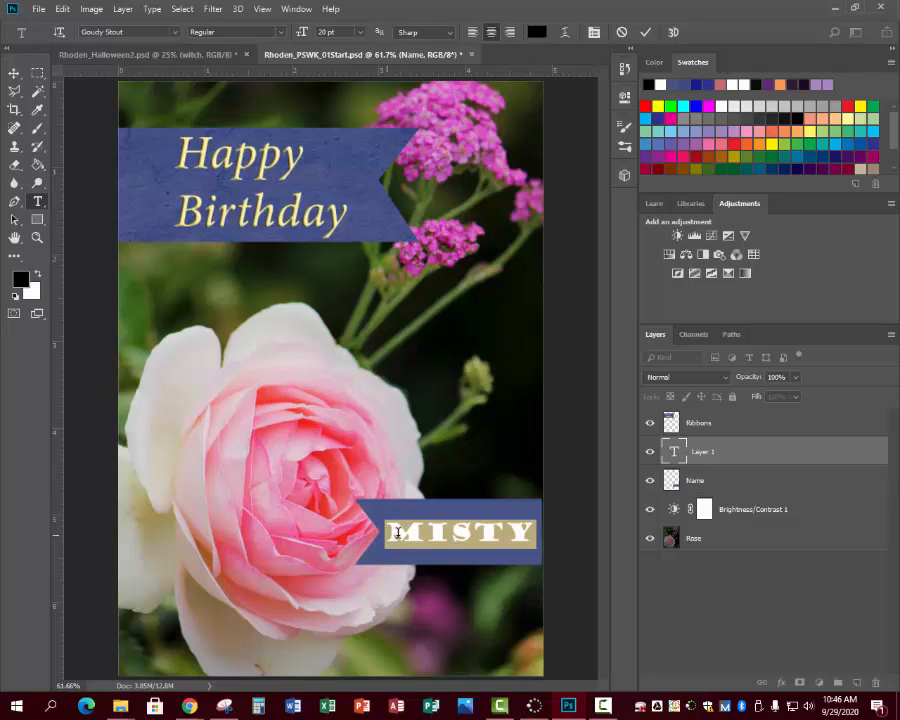
click(36, 110)
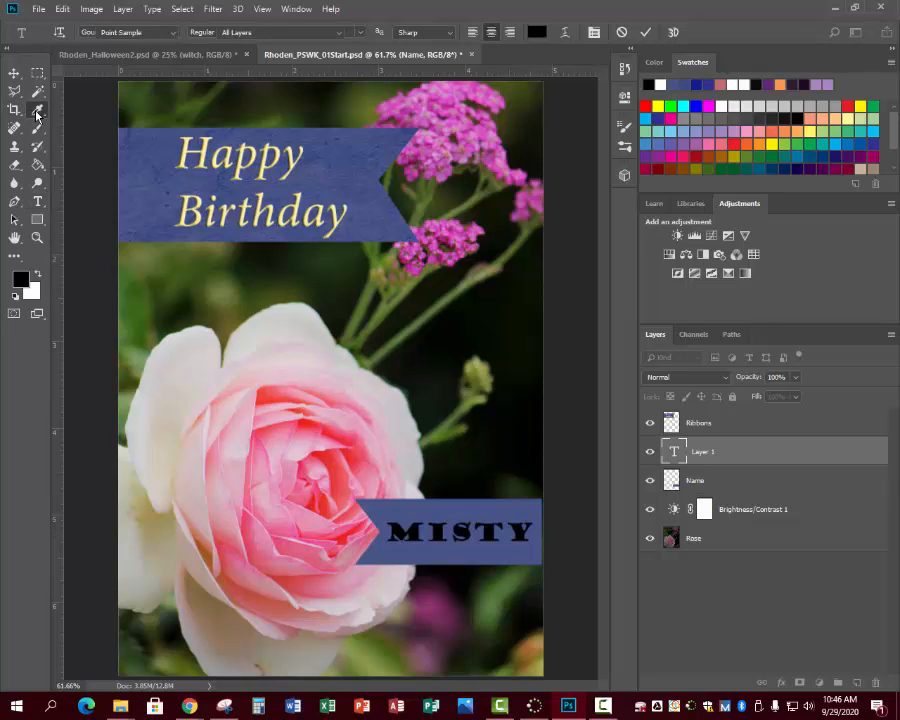
click(230, 153)
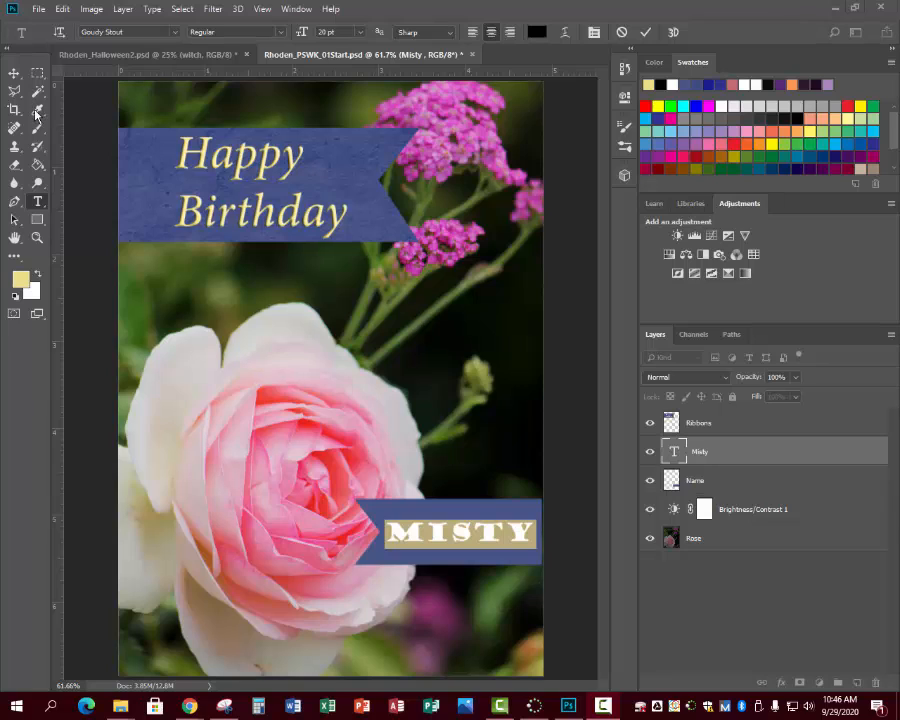
- Color the selected name text with the pale yellow recent swatch that matches the Happy Birthday lettering
click(648, 85)
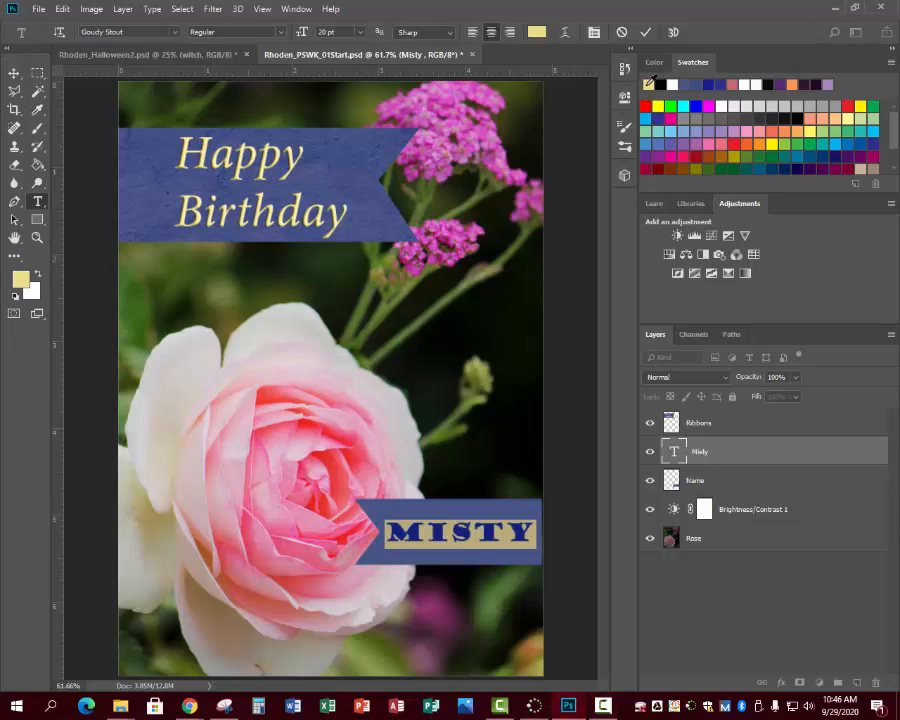
click(426, 560)
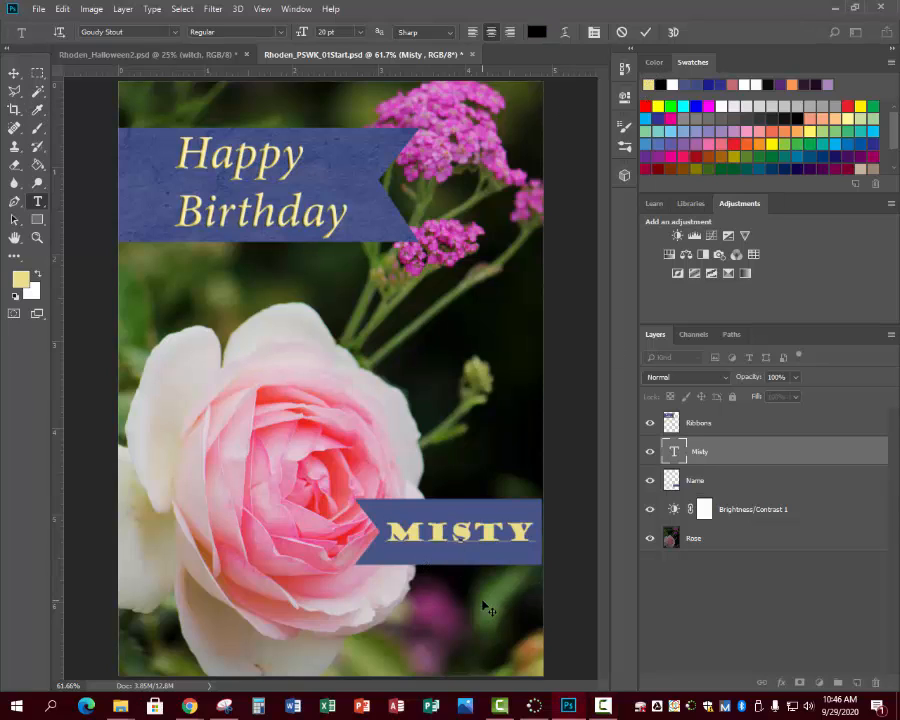
- Reselect the name text on the ribbon and sample a red tone from the rose's inner petals with the Eyedropper tool
click(398, 532)
drag(398, 532, 532, 535)
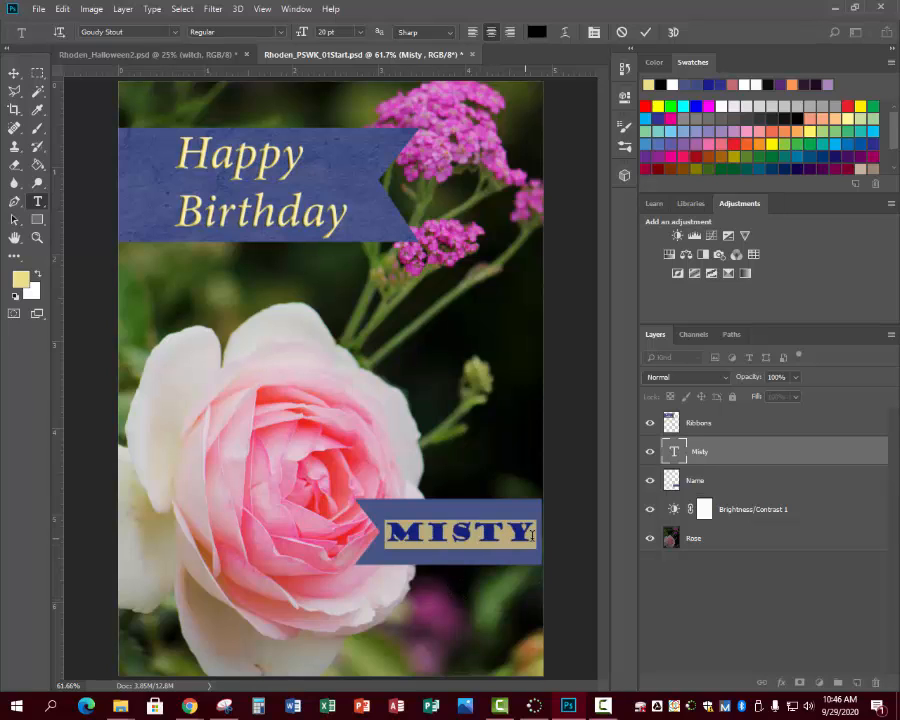
click(38, 91)
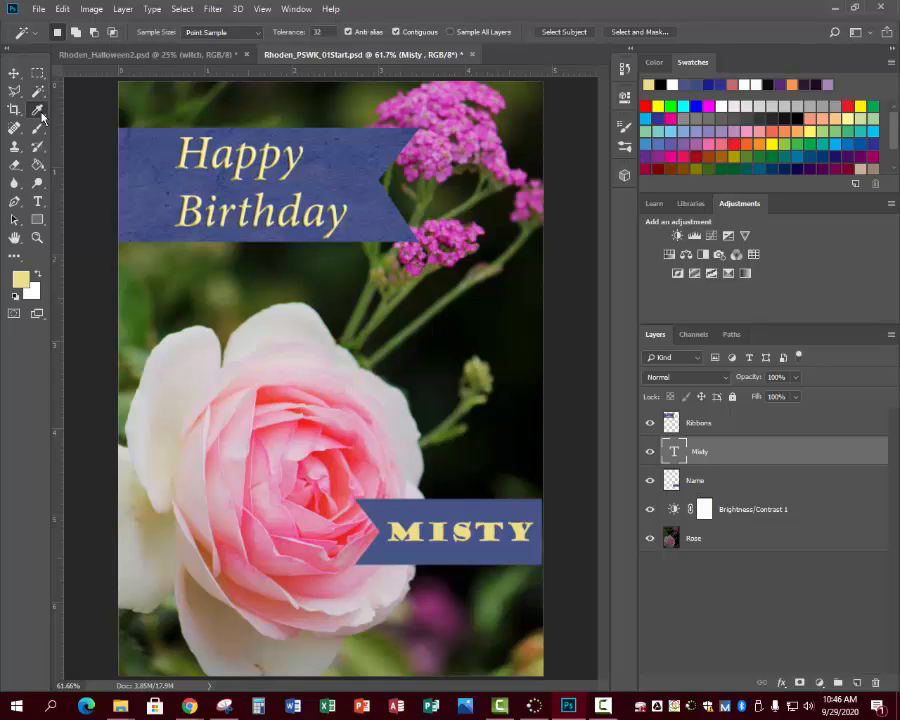
key(i)
click(268, 393)
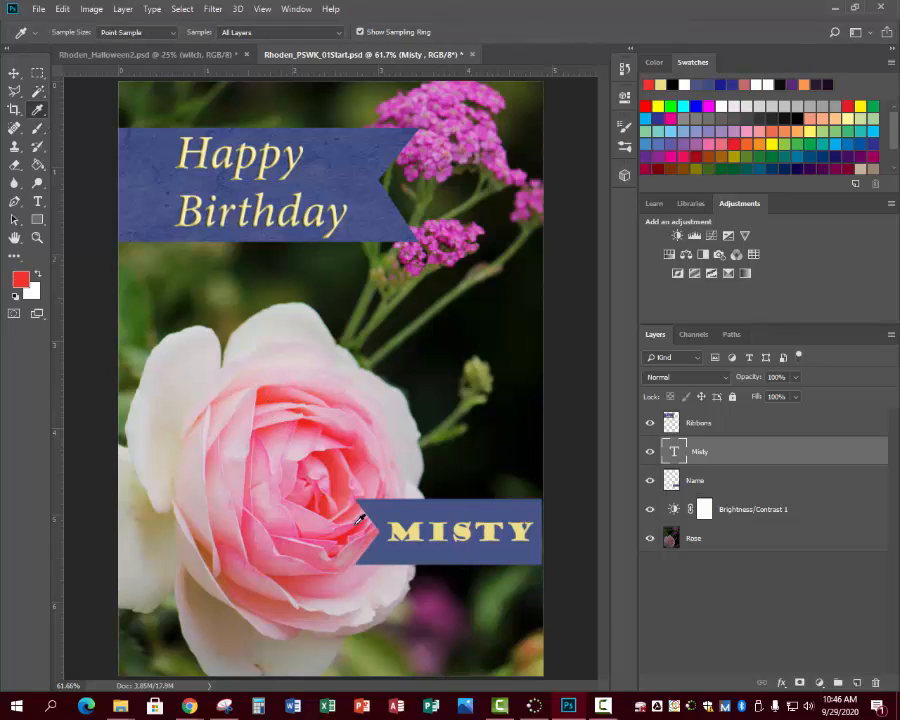
key(t)
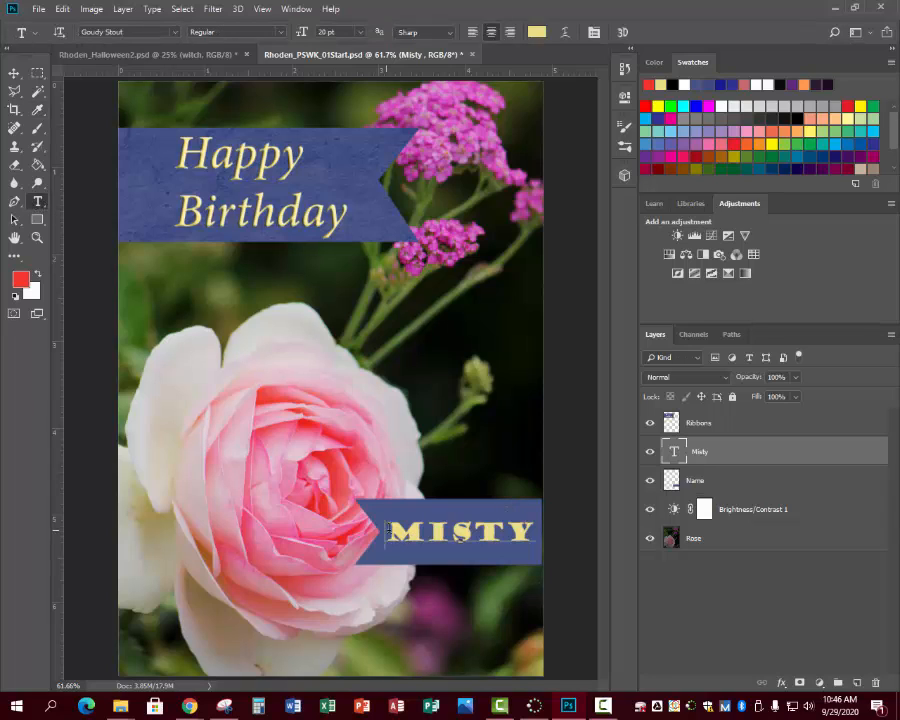
drag(388, 530, 563, 538)
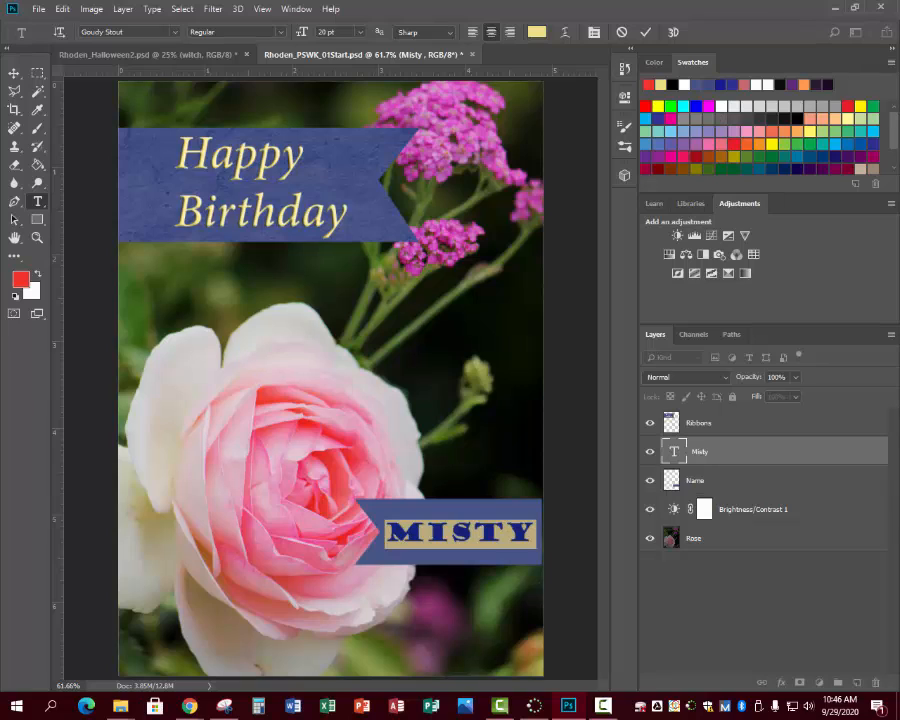
click(231, 372)
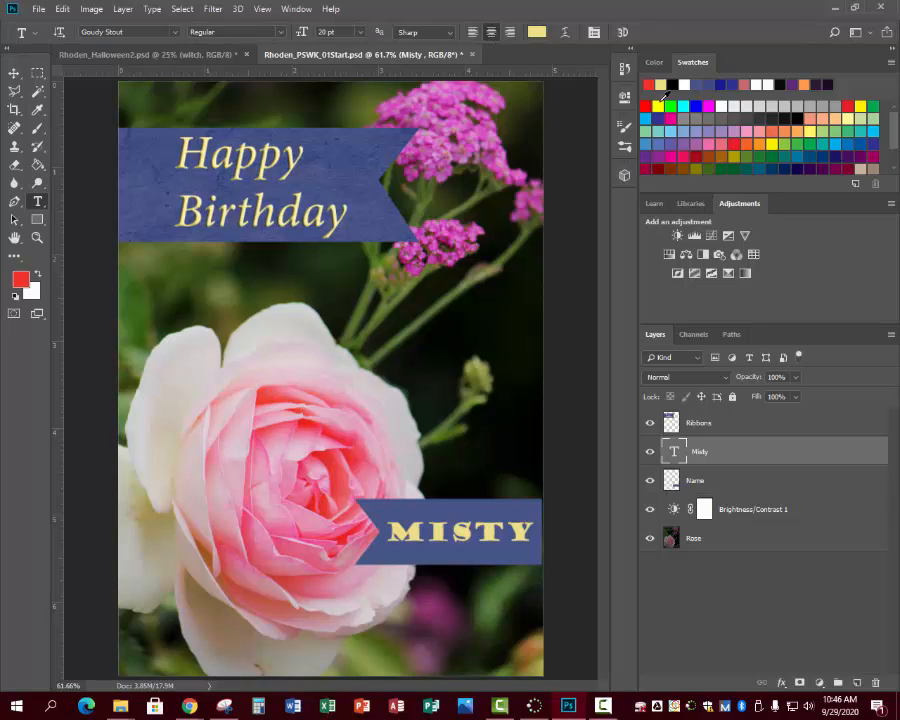
click(447, 35)
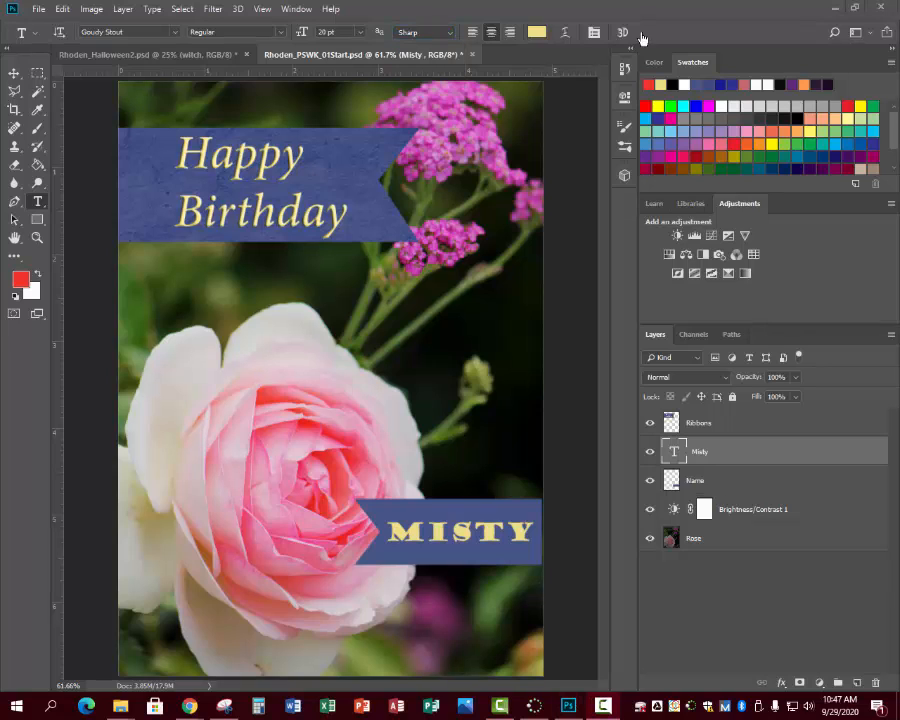
- Display the color swatches as a Small List and browse through the named colors
click(893, 66)
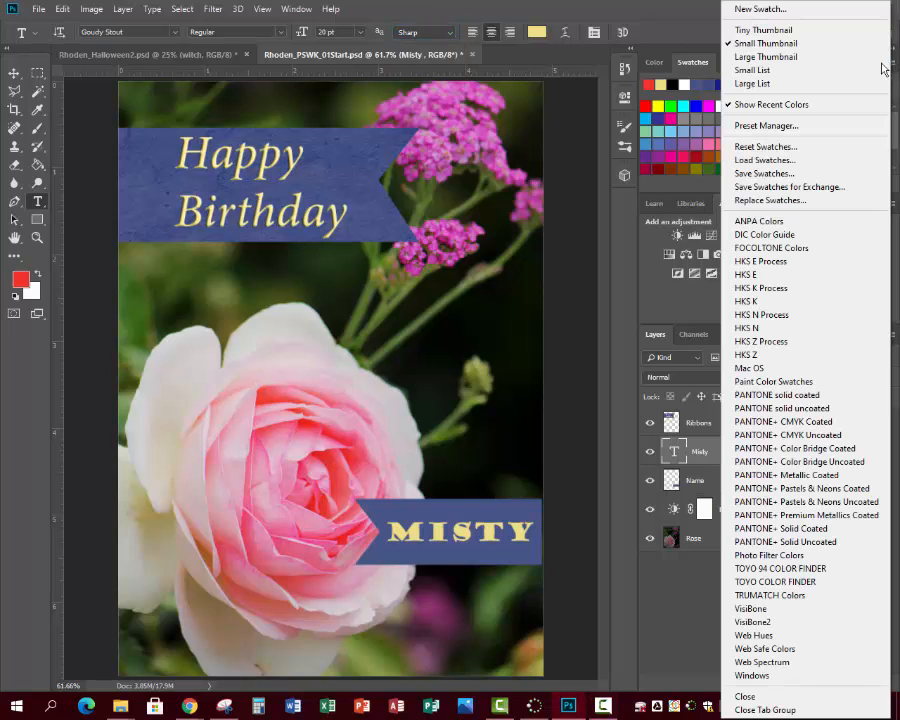
click(752, 70)
scroll(800, 128, down, 3)
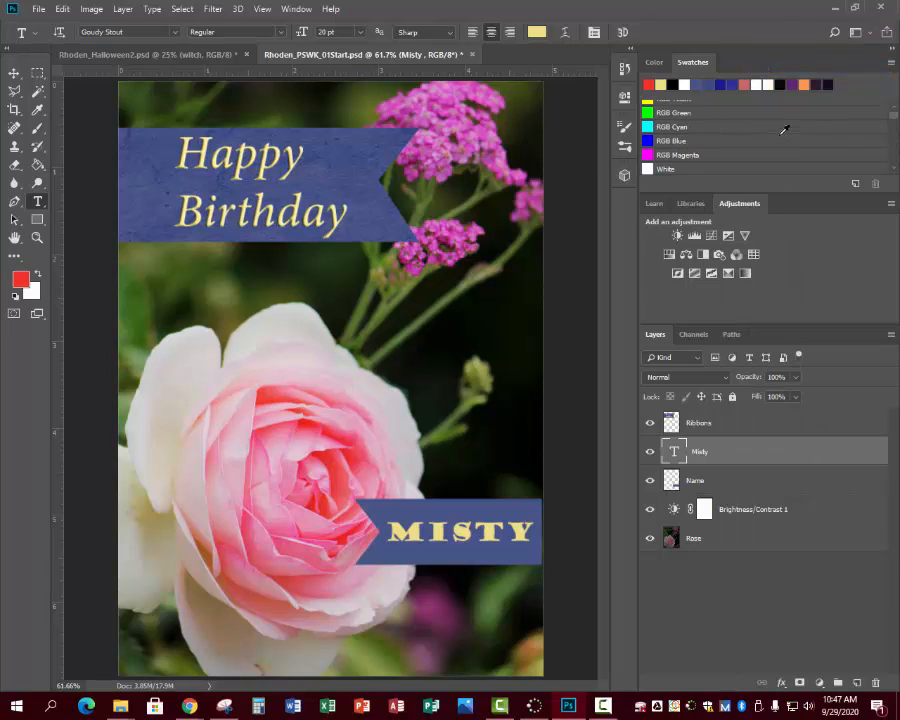
scroll(782, 142, up, 2)
scroll(780, 144, up, 2)
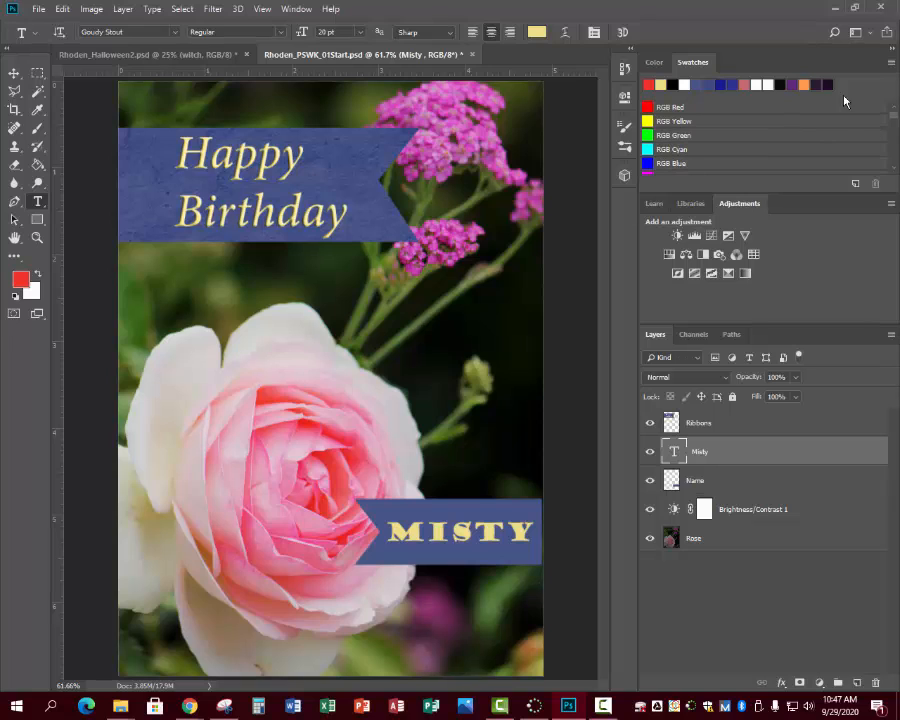
- Return the color swatches to the Small Thumbnail view and review the other swatch display options
click(889, 64)
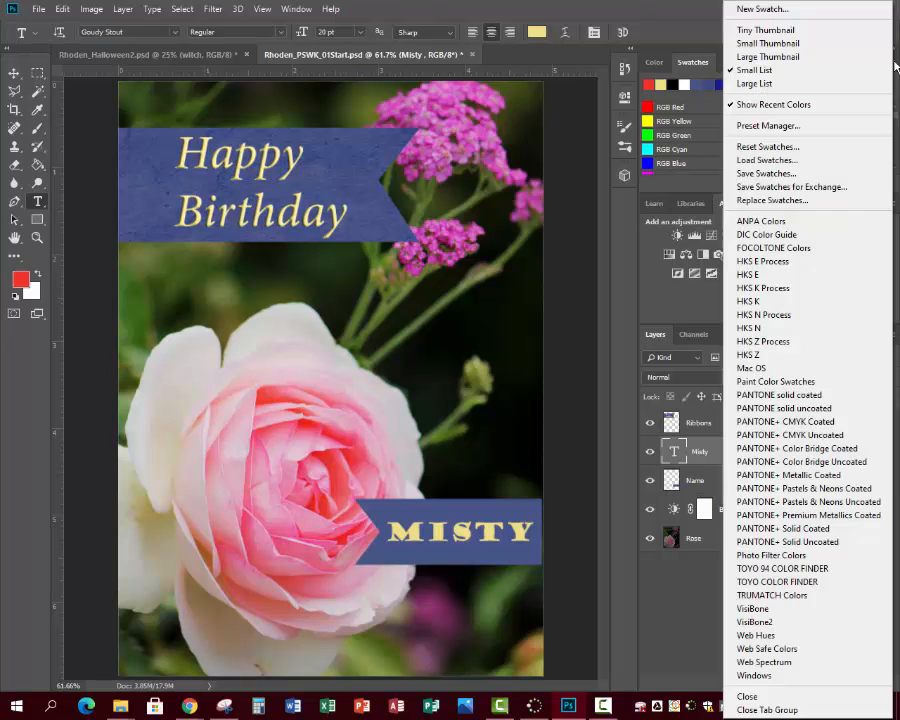
click(785, 43)
scroll(880, 97, up, 3)
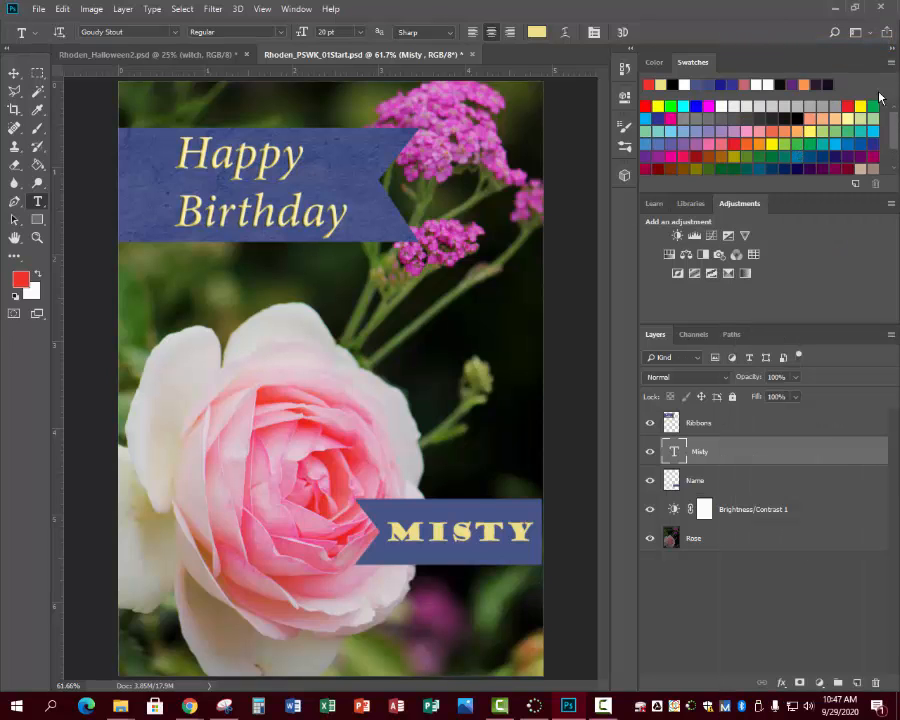
click(889, 65)
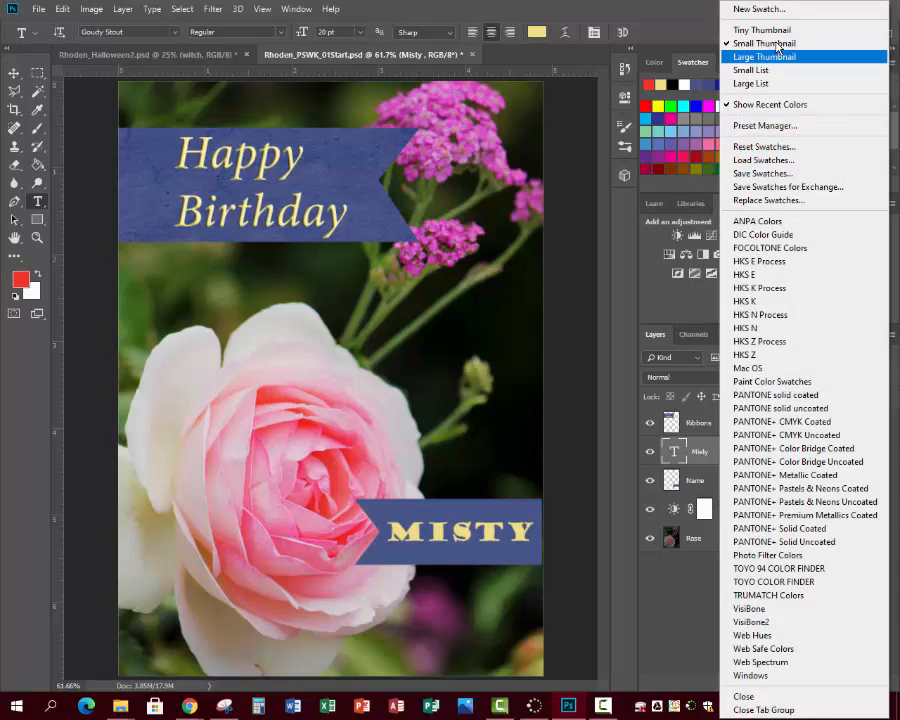
click(762, 84)
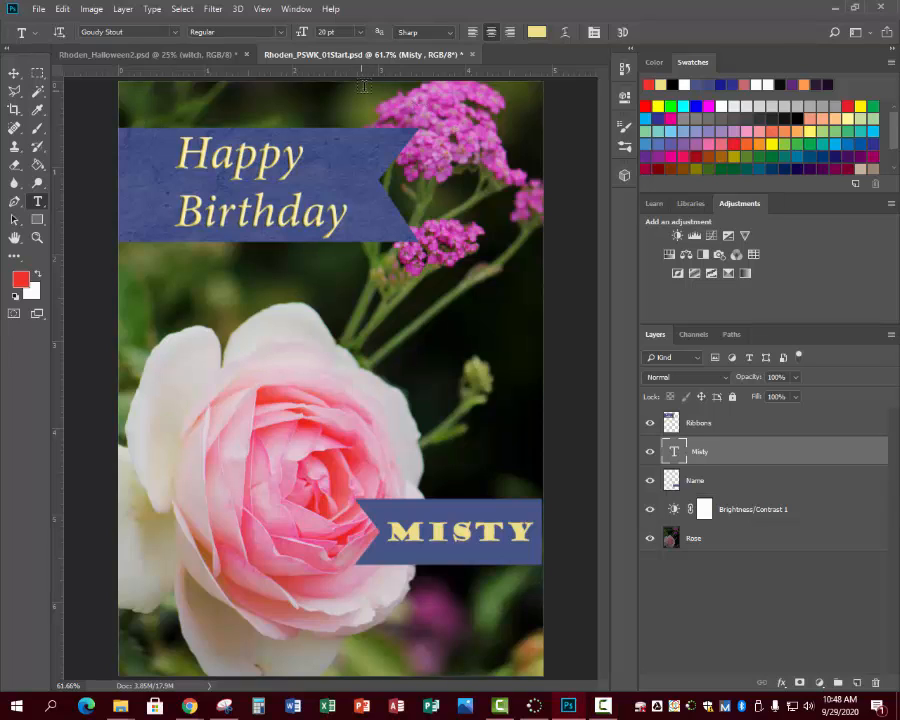
- Place two horizontal guides along the name ribbon's upper and lower edges and two vertical guides at its left and right ends
click(14, 73)
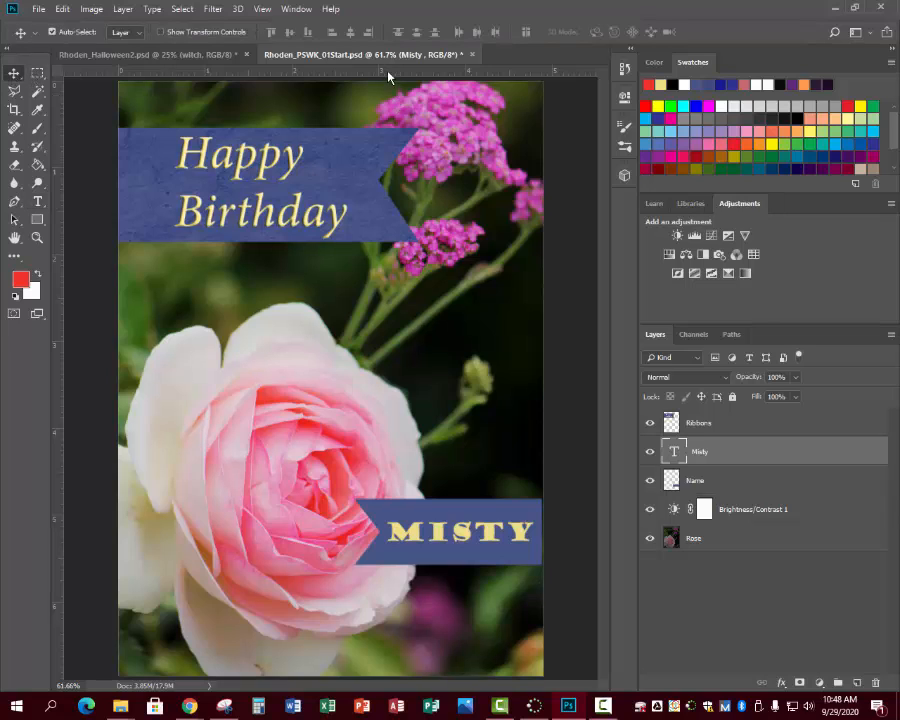
drag(388, 77, 386, 498)
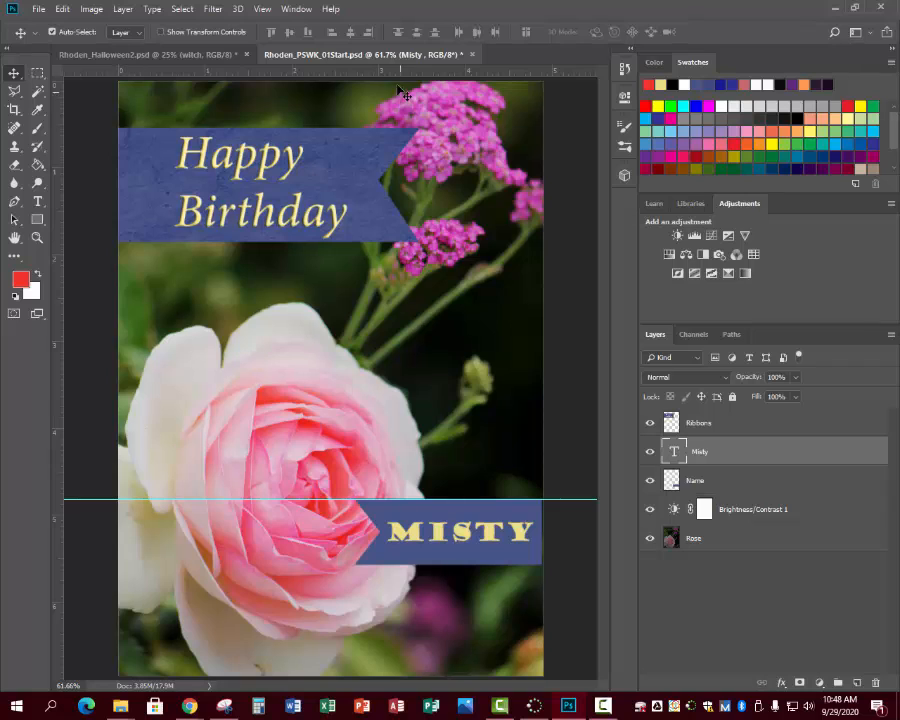
drag(400, 71, 399, 565)
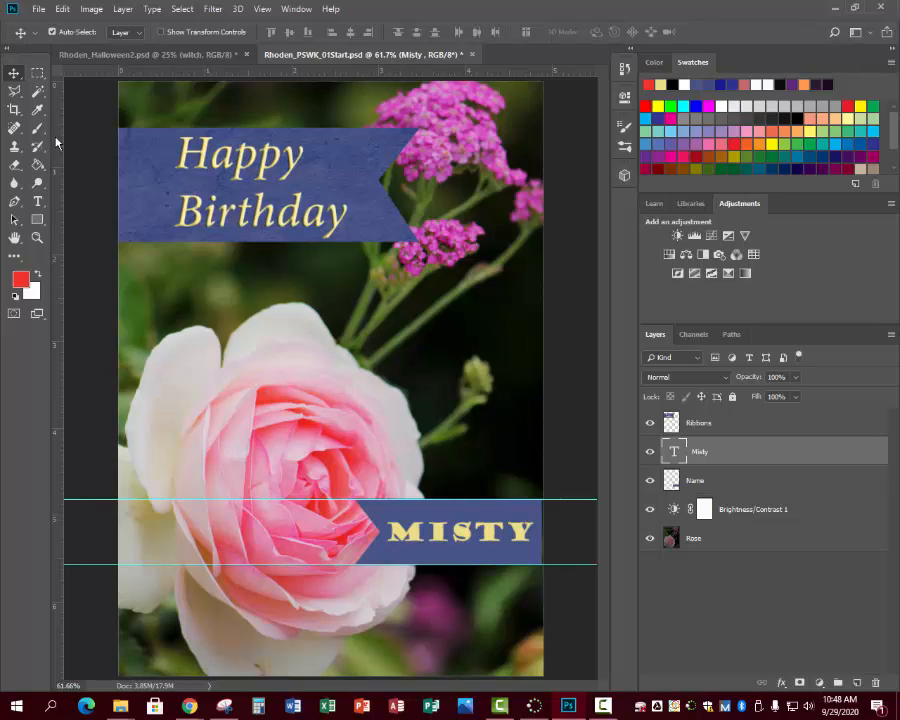
drag(56, 143, 357, 197)
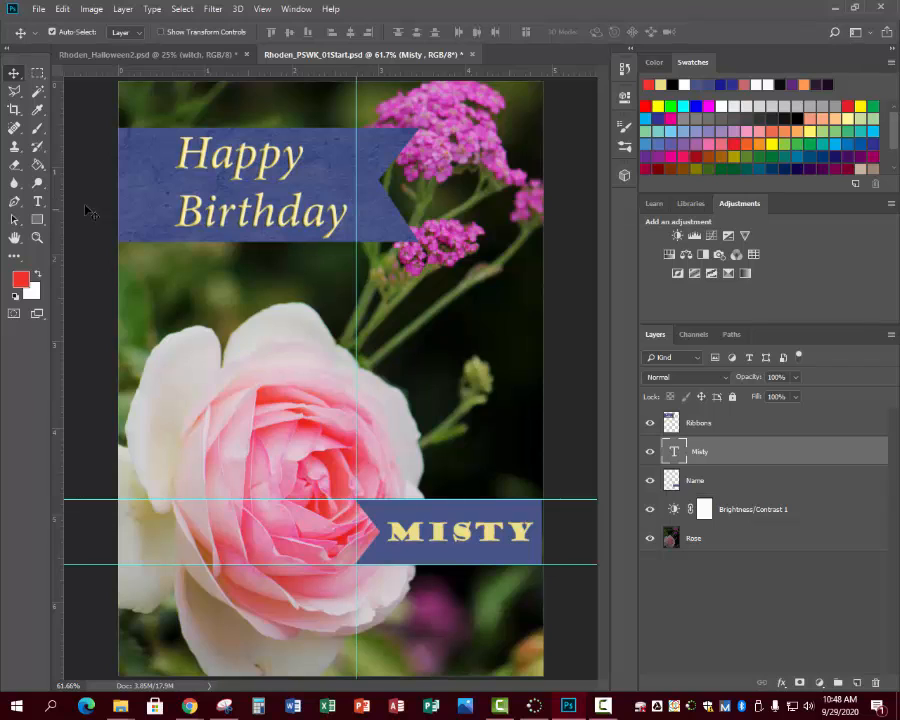
drag(56, 200, 543, 234)
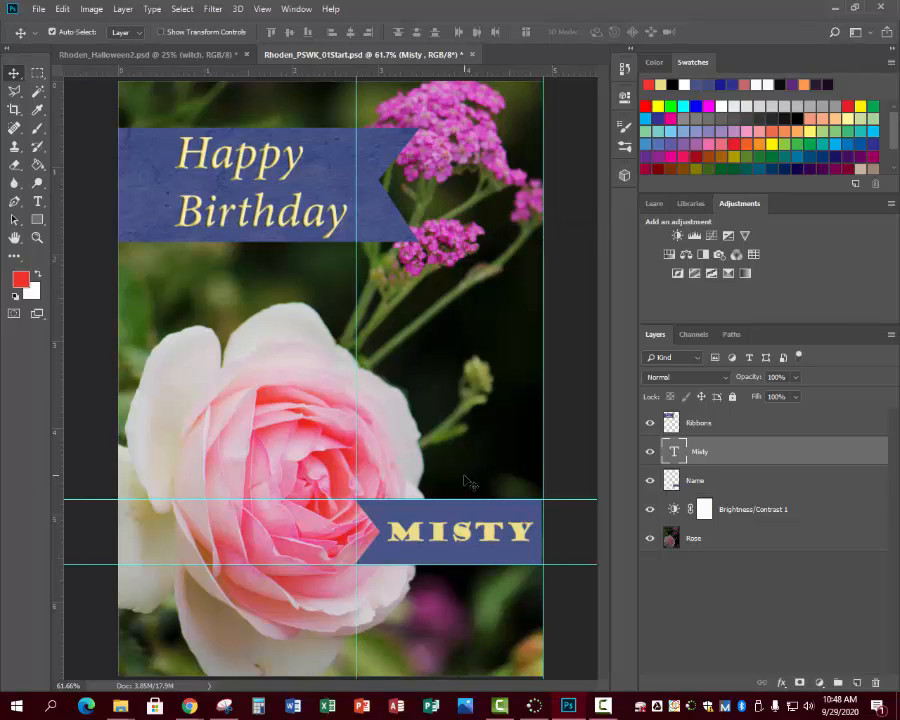
- Hide the guides around the name ribbon and show them again
key(h)
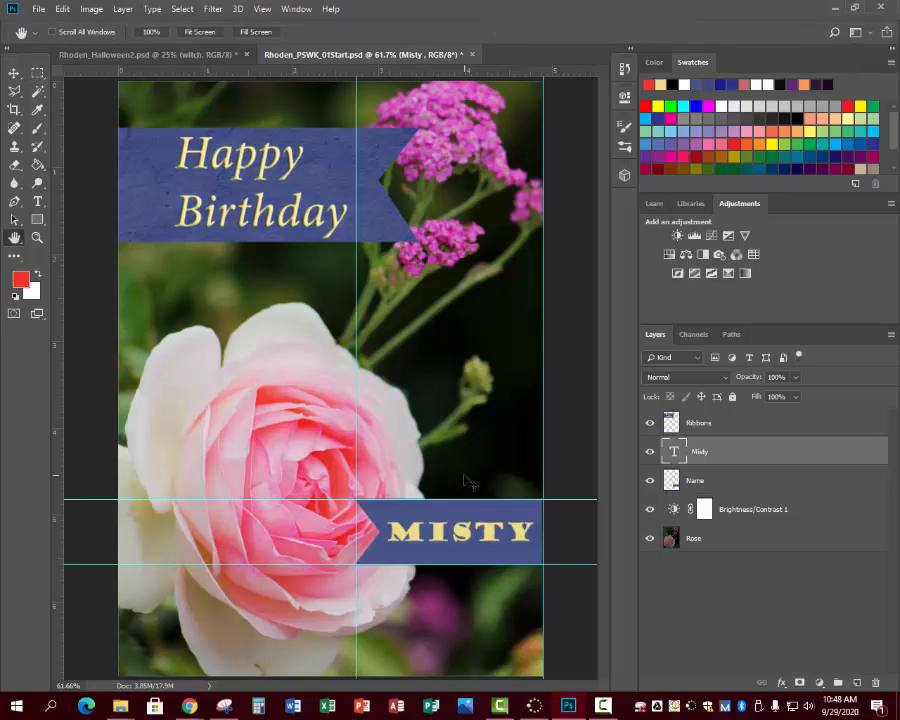
key(ctrl+semicolon)
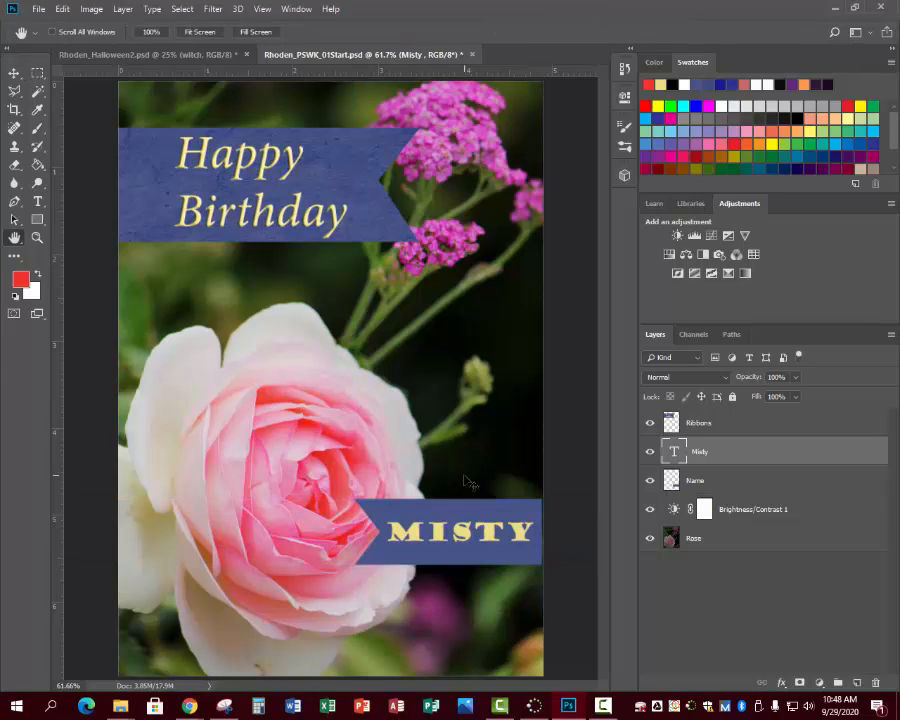
key(ctrl+semicolon)
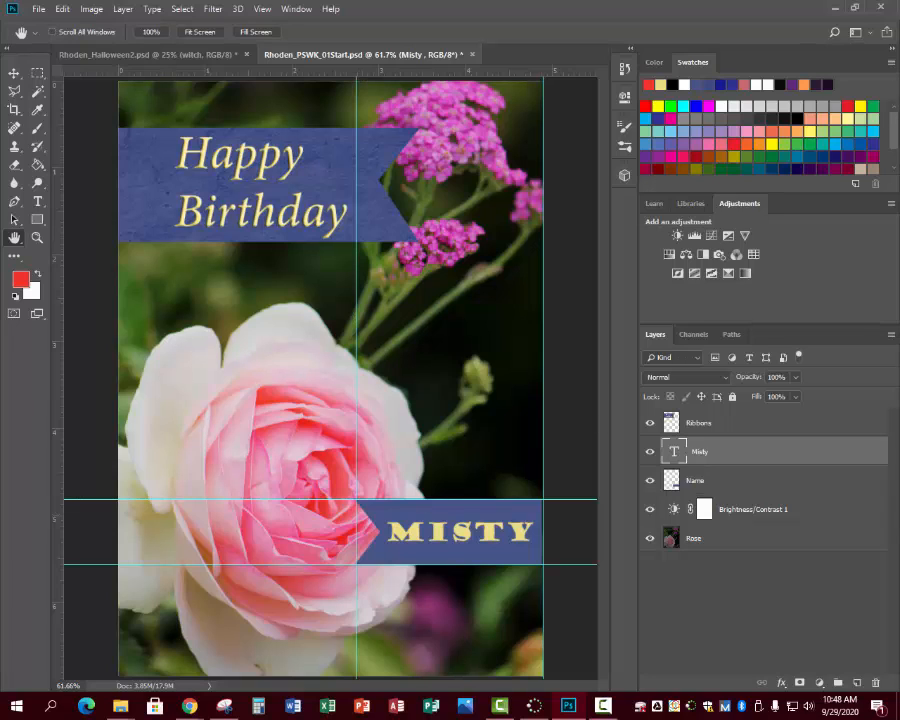
- Save the rose birthday card document
click(36, 10)
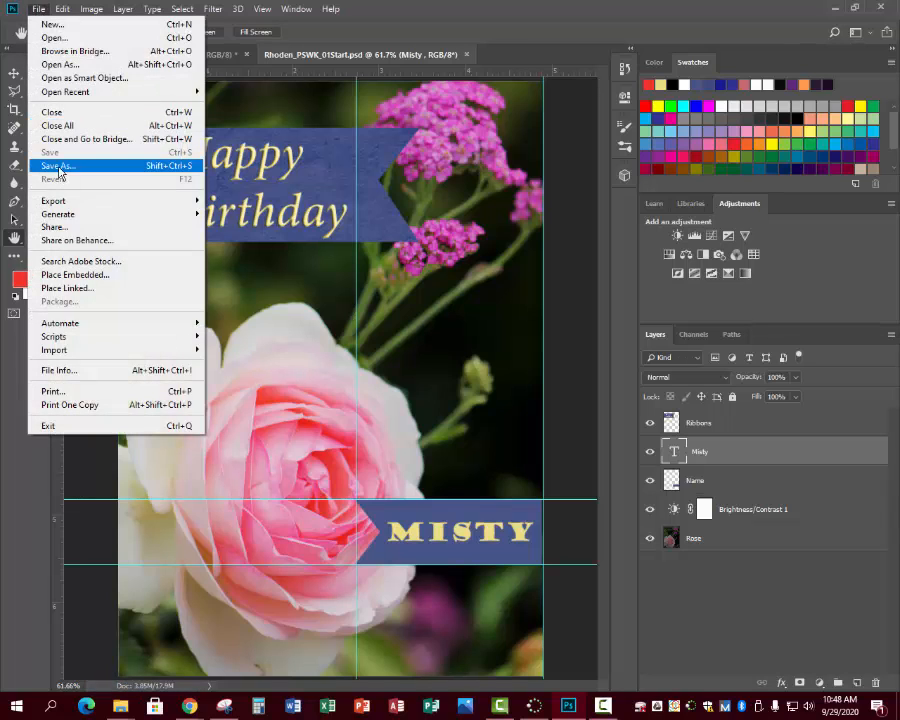
click(370, 330)
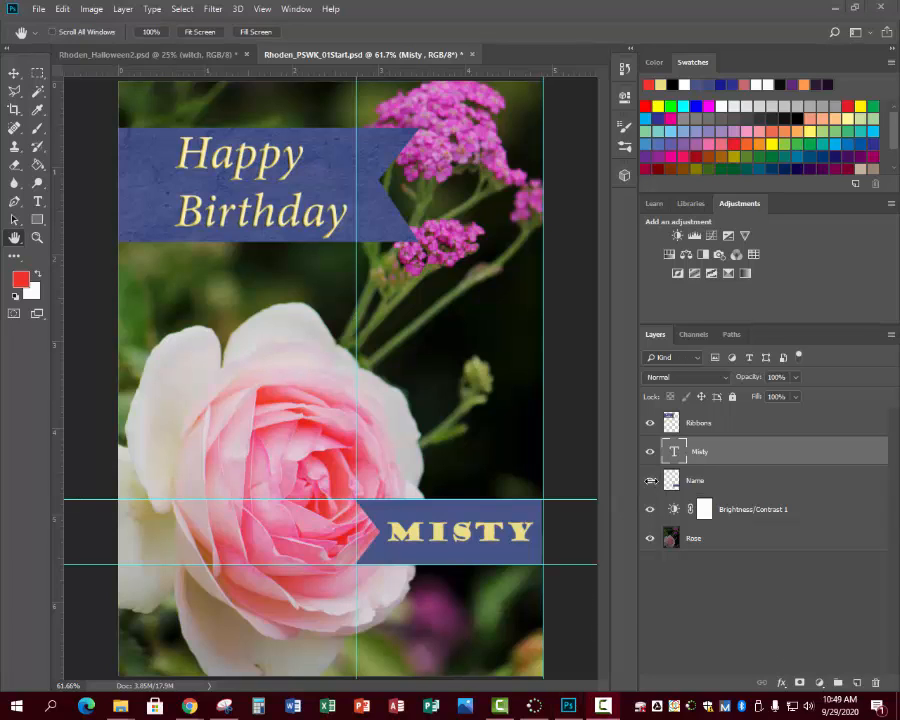
- Examine what the Name ribbon, name text and Ribbons layers each contain by hiding and showing them one at a time
click(651, 481)
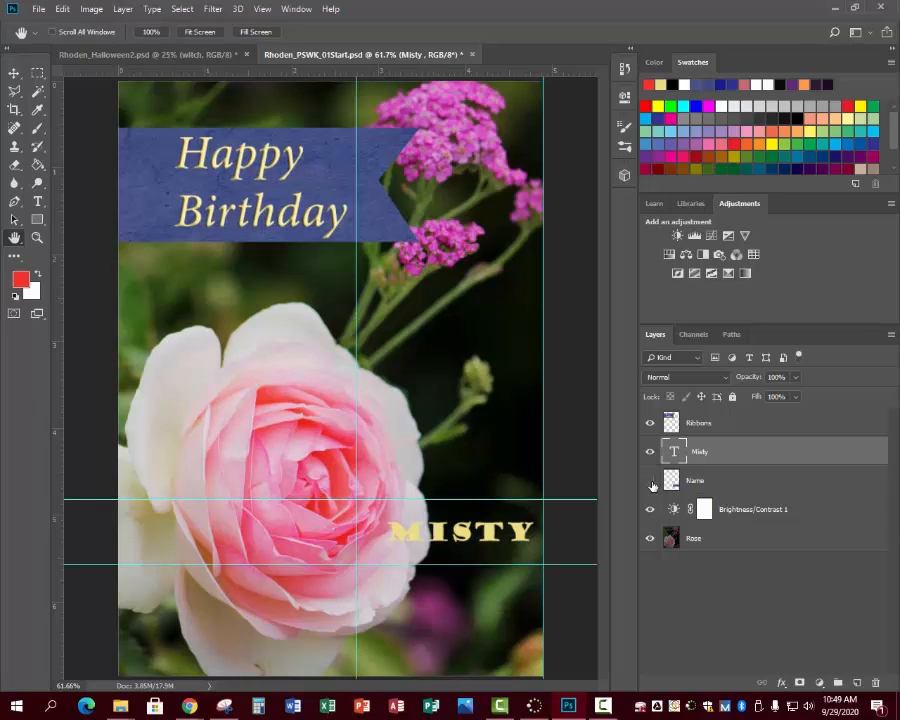
click(650, 452)
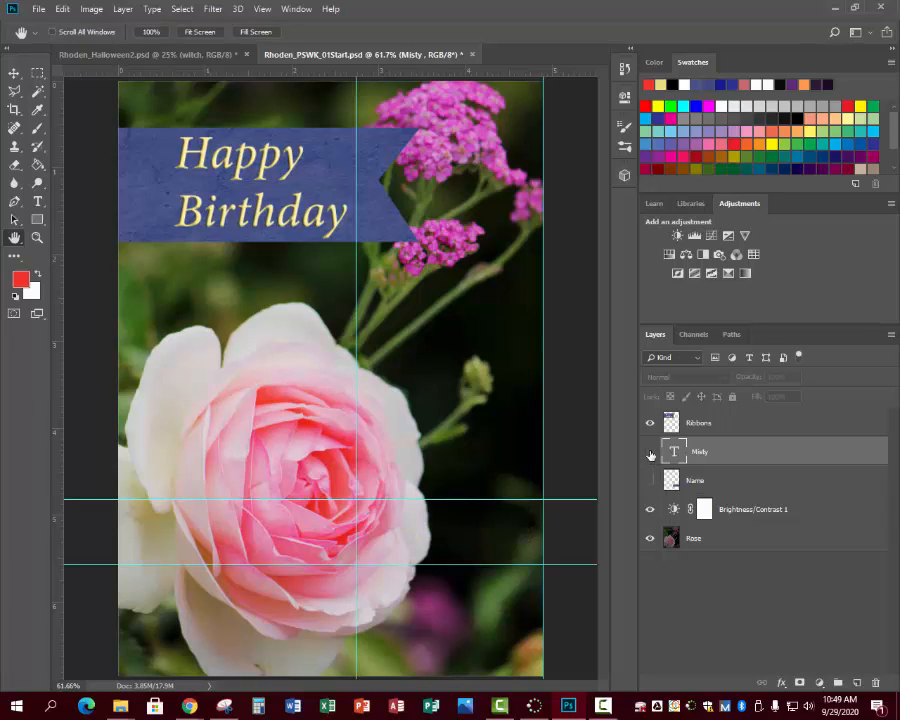
click(650, 452)
click(651, 481)
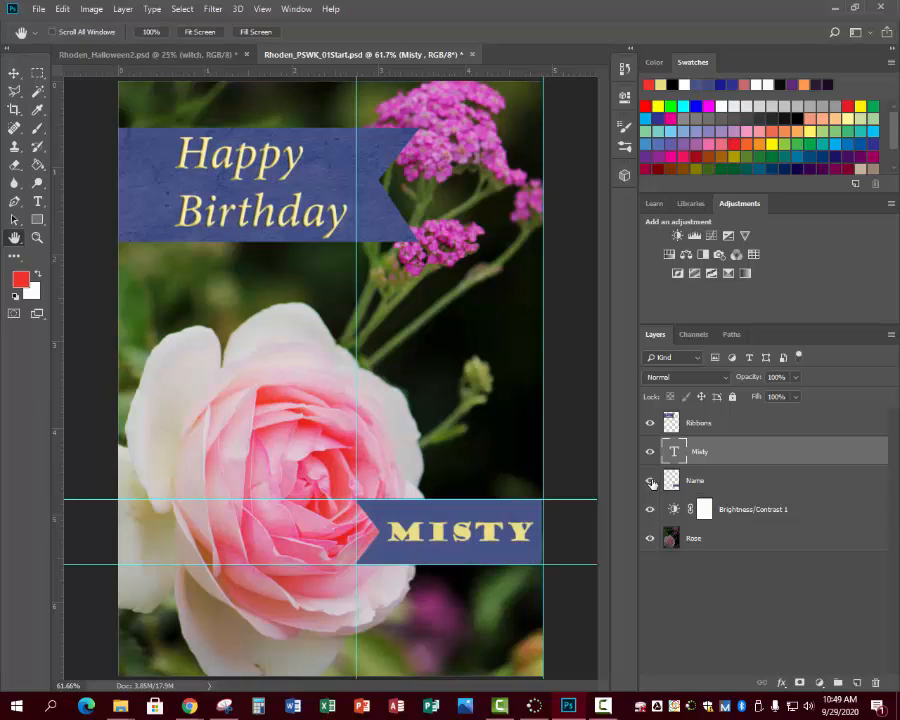
click(650, 423)
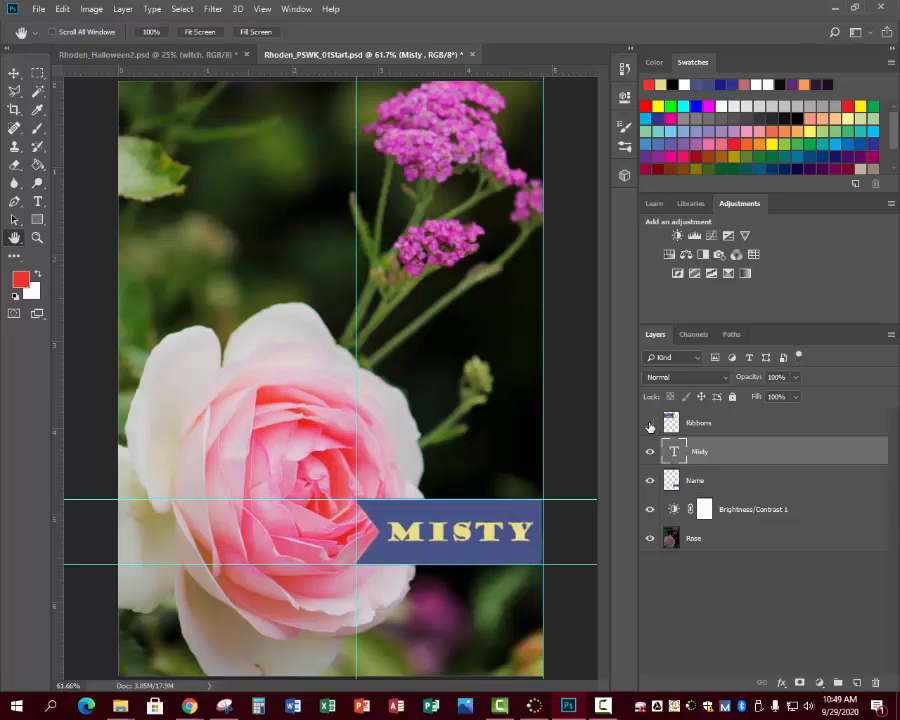
click(650, 424)
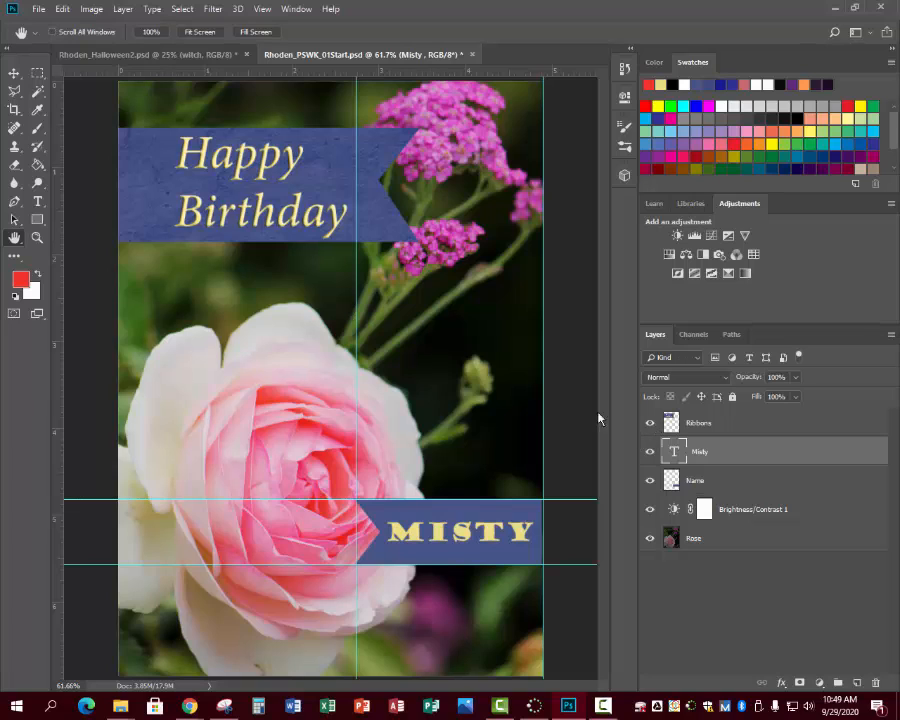
click(649, 424)
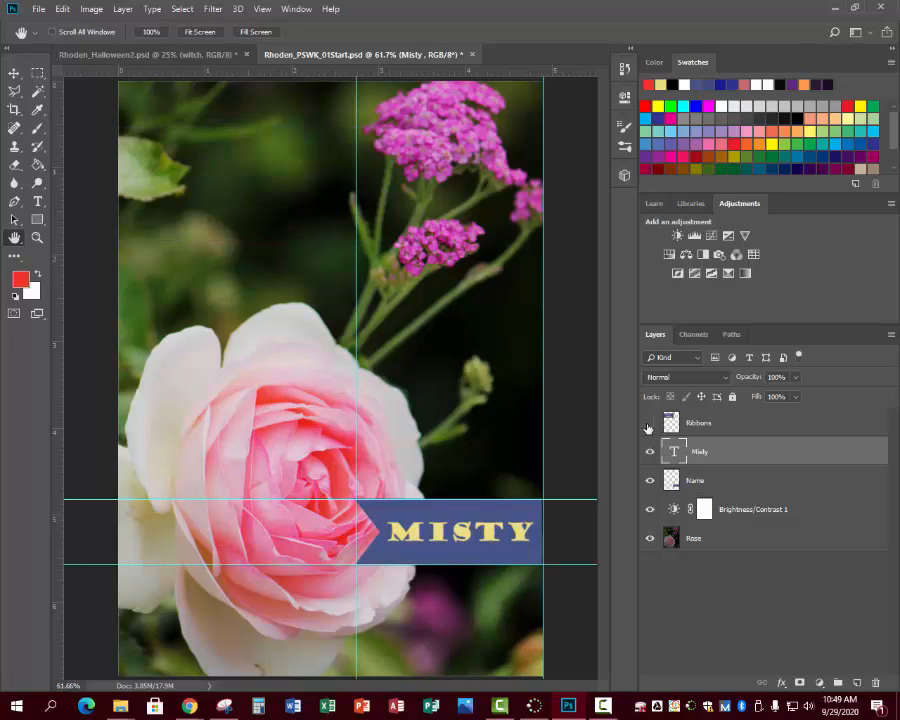
click(649, 424)
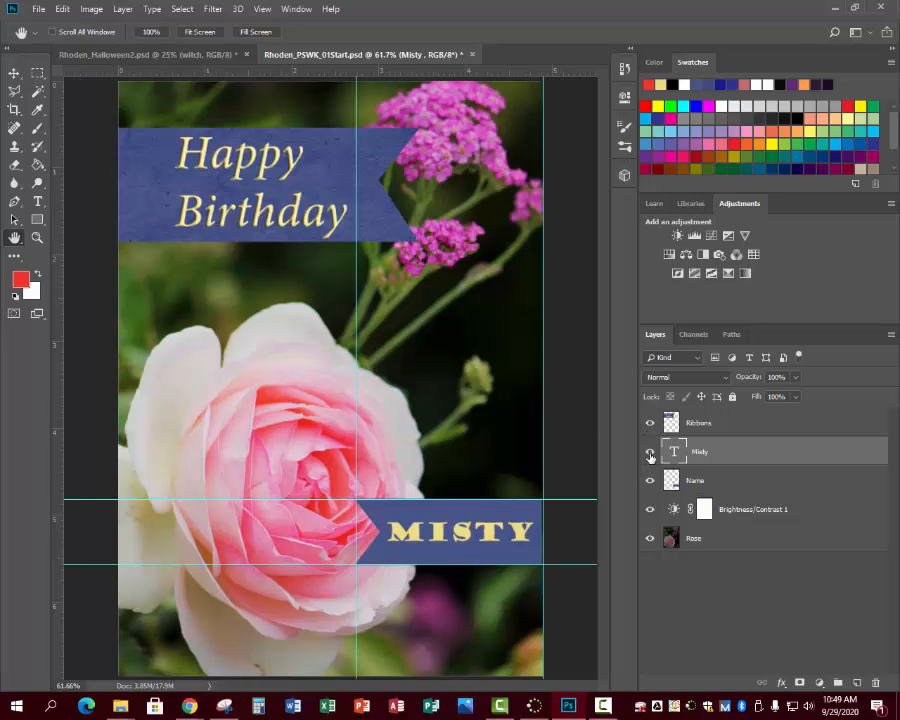
click(650, 452)
click(650, 454)
click(649, 481)
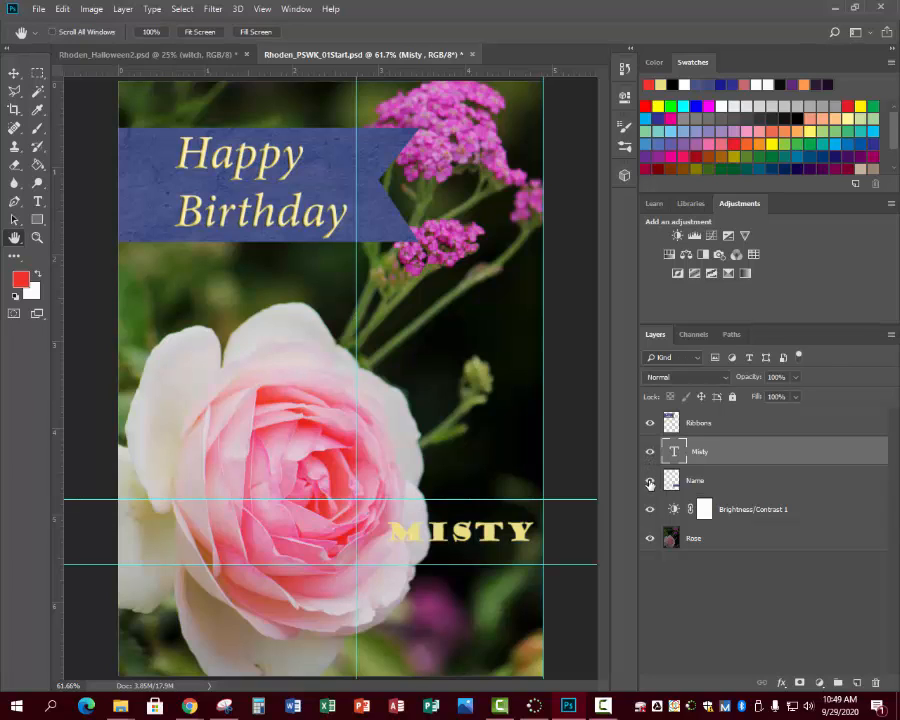
click(649, 481)
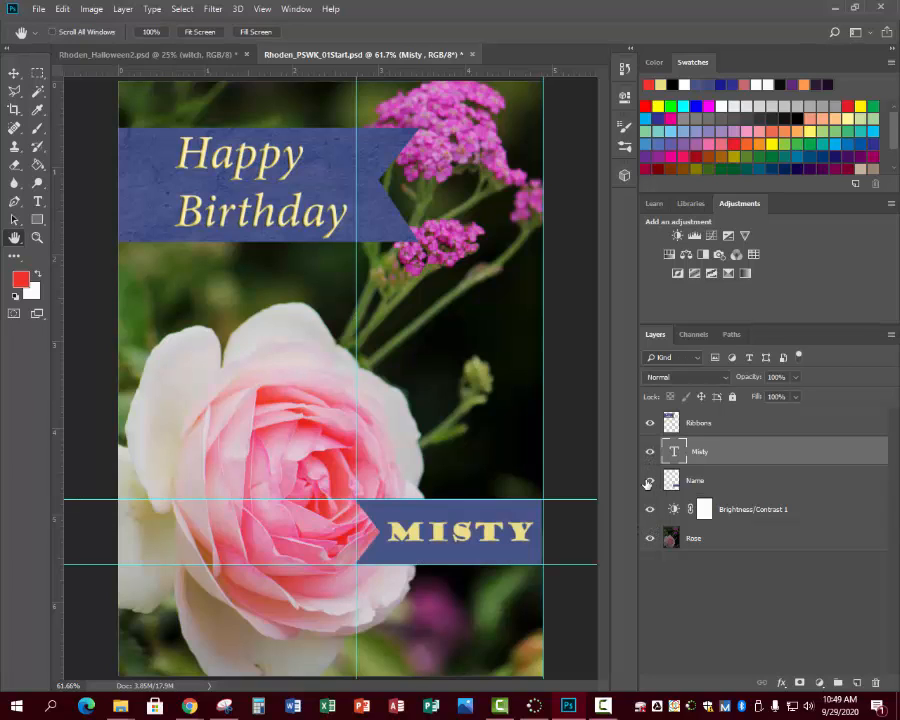